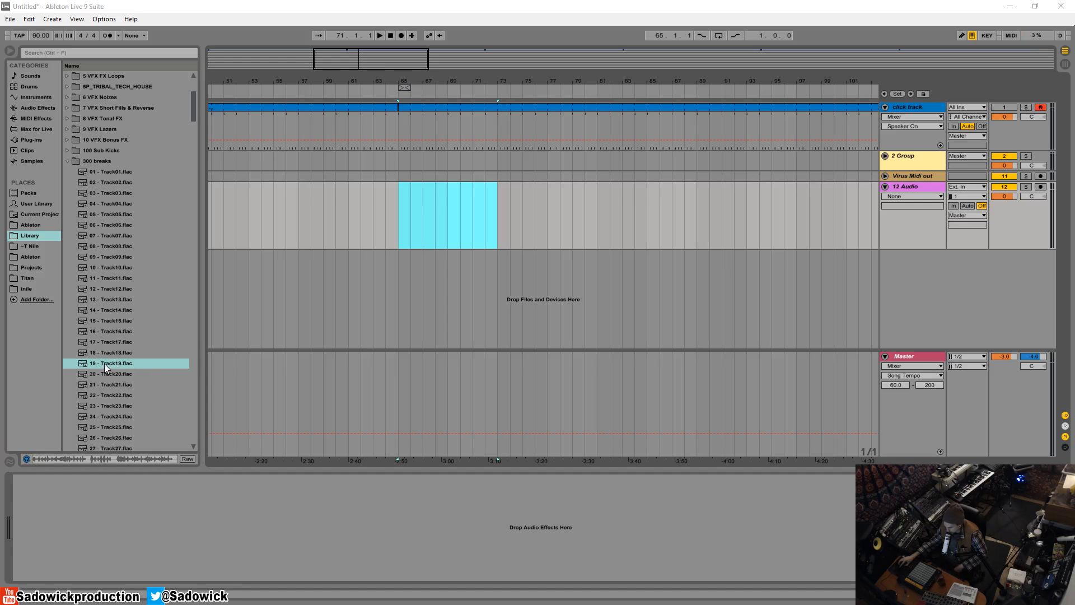
# Step: Place 19 - Track19.flac at bar 65 on the 12 Audio track and turn off Warp for the clip
pyautogui.moveTo(104, 364); pyautogui.dragTo(398, 200)
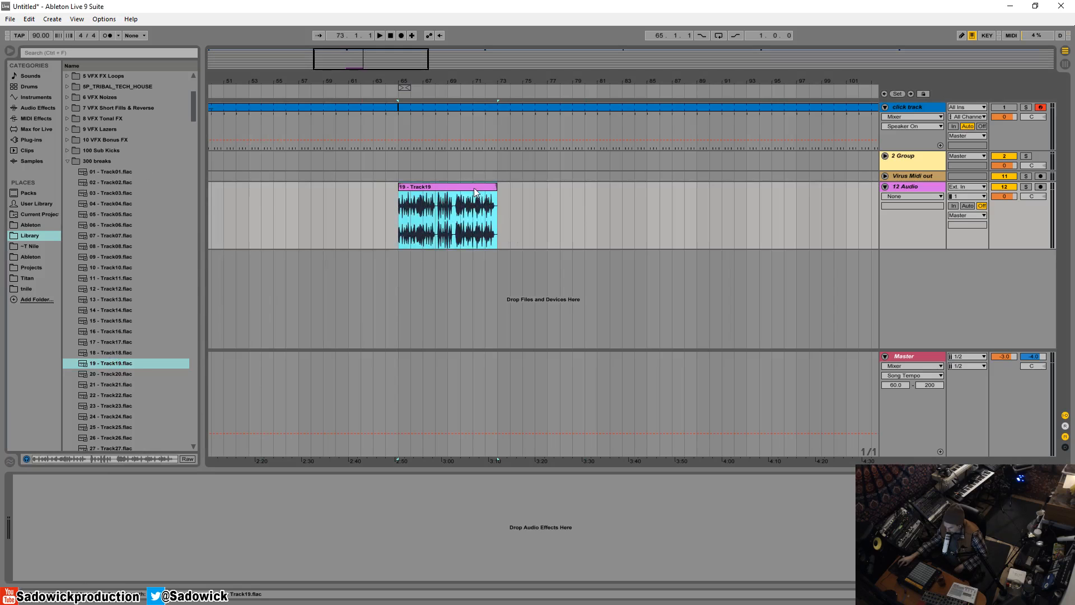
pyautogui.click(940, 594)
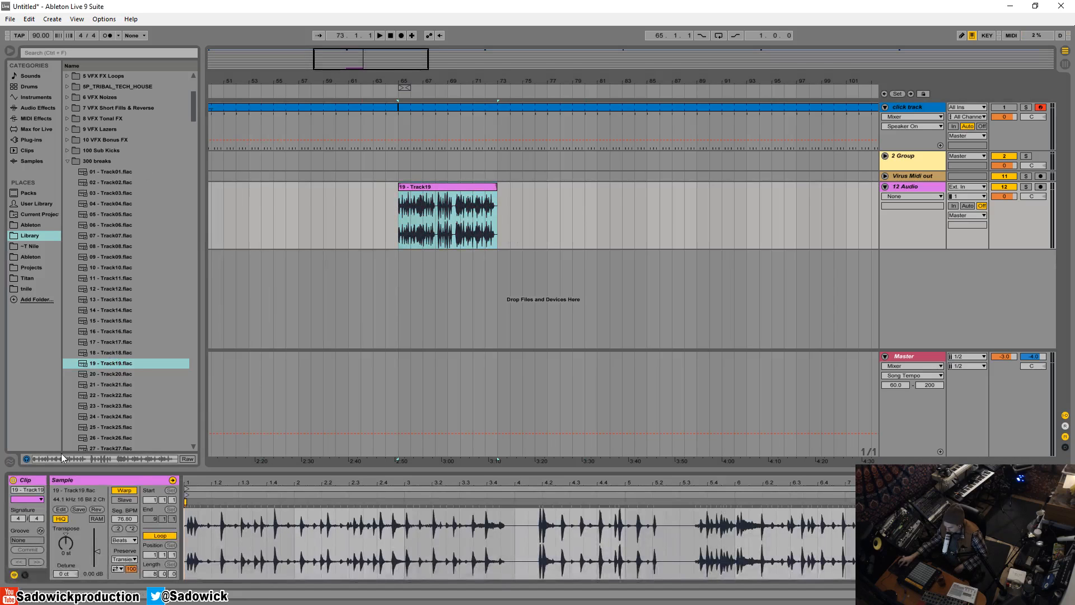
pyautogui.click(125, 491)
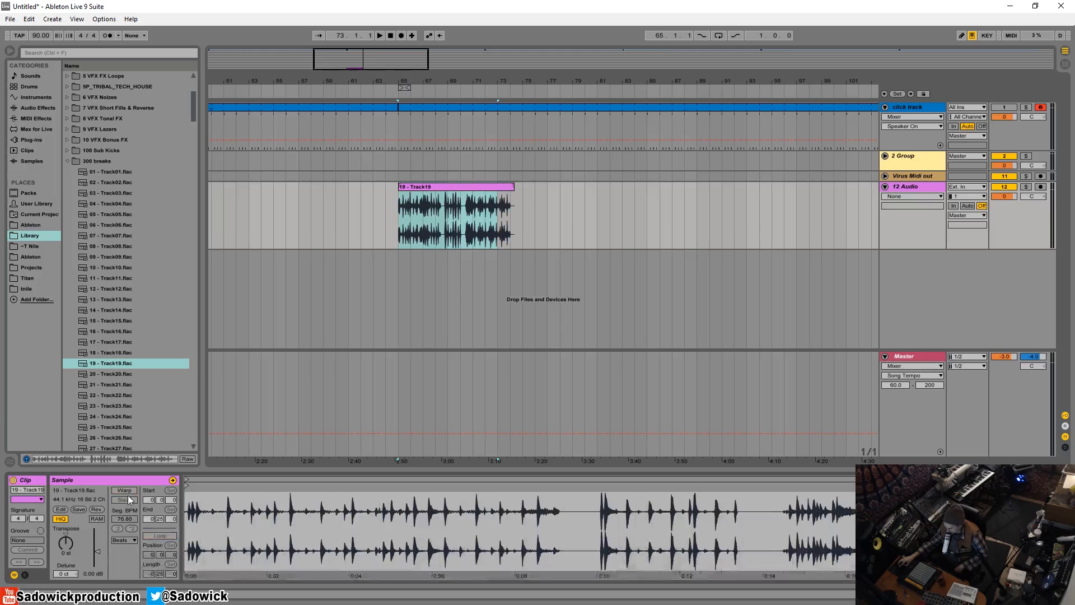
# Step: Audition the unwarped clip from bar 65 and make the 12 Audio track taller
pyautogui.click(423, 202)
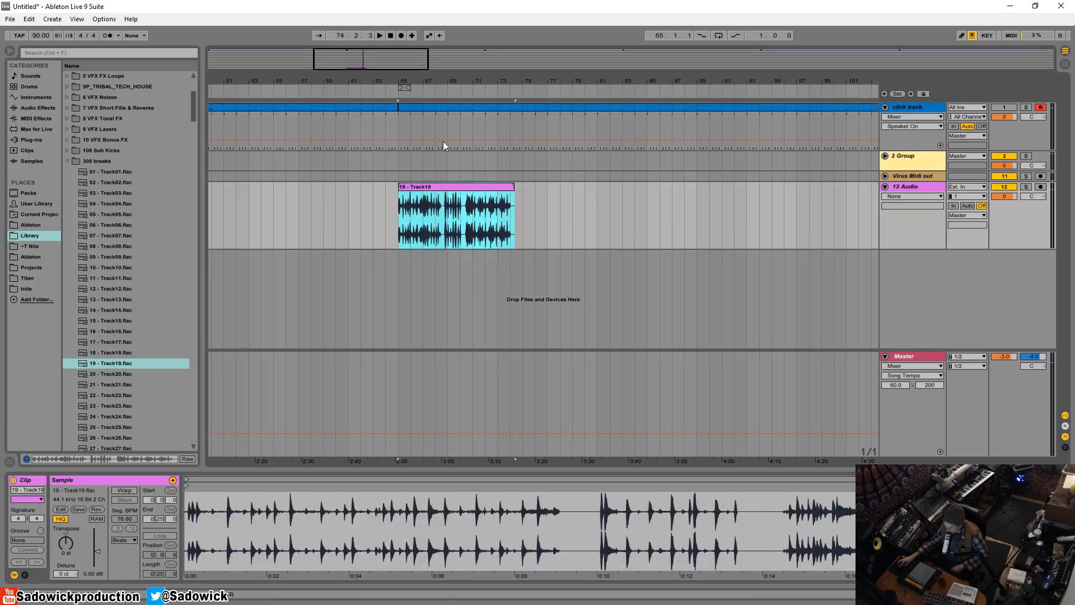
pyautogui.press('space')
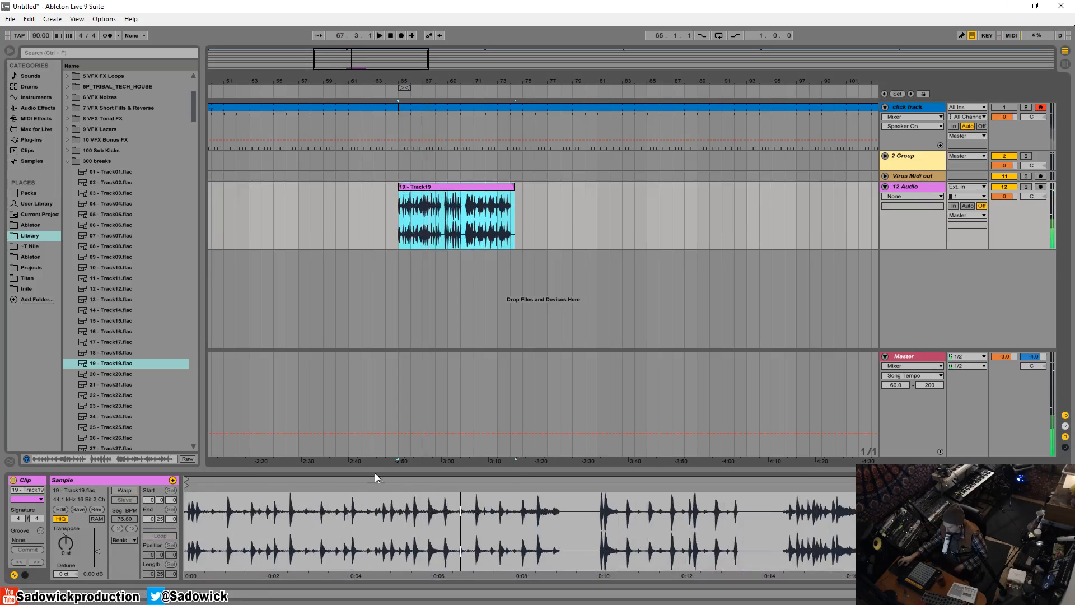
pyautogui.moveTo(403, 83); pyautogui.dragTo(403, 185)
pyautogui.moveTo(790, 138); pyautogui.dragTo(786, 143)
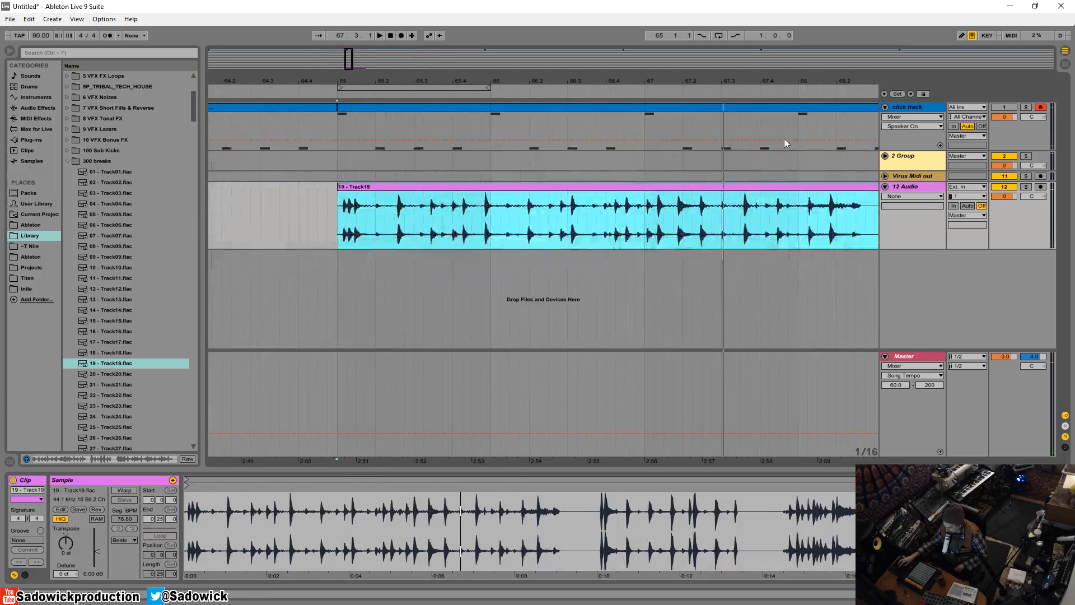
pyautogui.moveTo(1028, 212); pyautogui.dragTo(1034, 269)
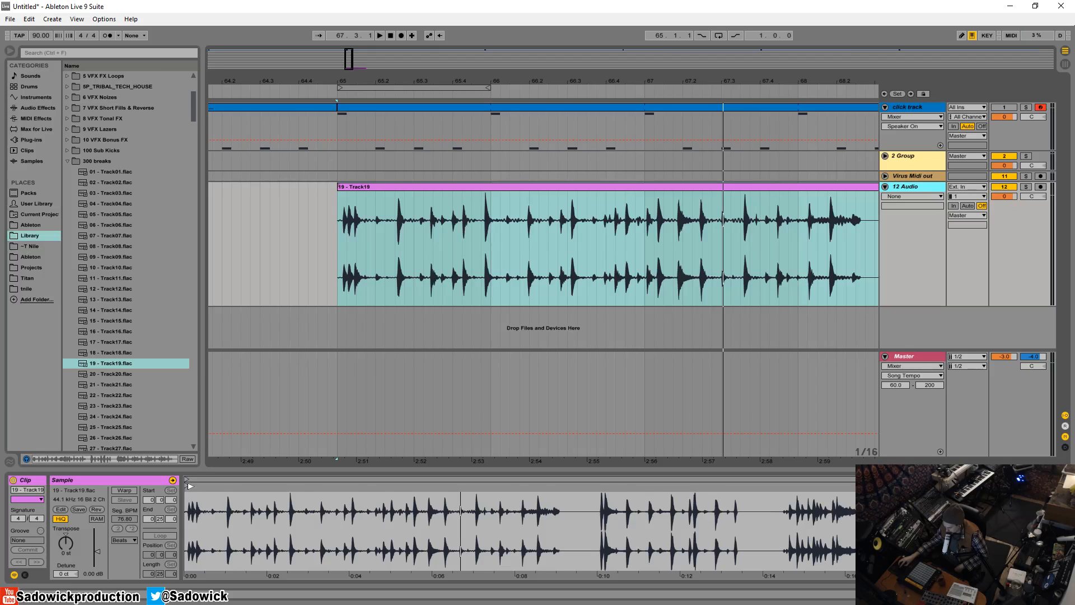
# Step: Audition the clip's opening and move its start marker to the third hit, at about 0.297 seconds
pyautogui.moveTo(197, 495); pyautogui.dragTo(196, 507)
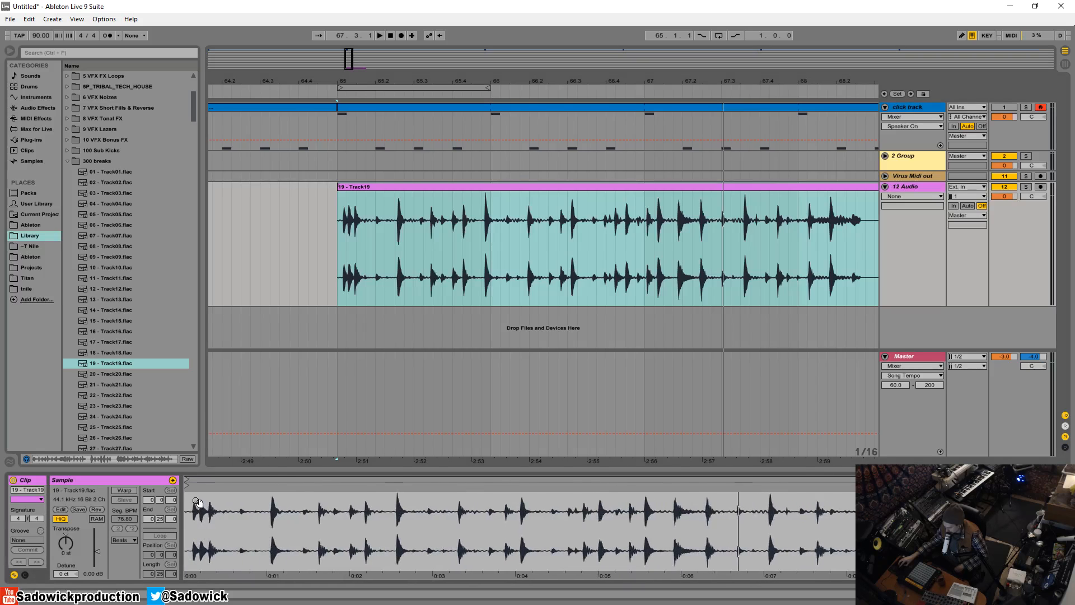
pyautogui.click(337, 225)
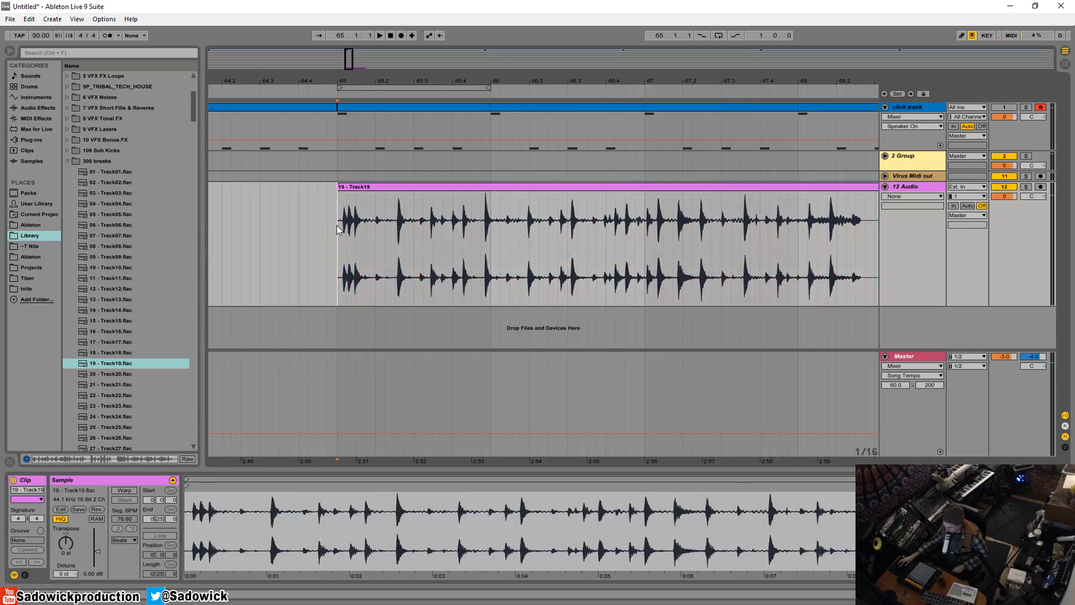
pyautogui.press('space')
pyautogui.moveTo(186, 486); pyautogui.dragTo(211, 486)
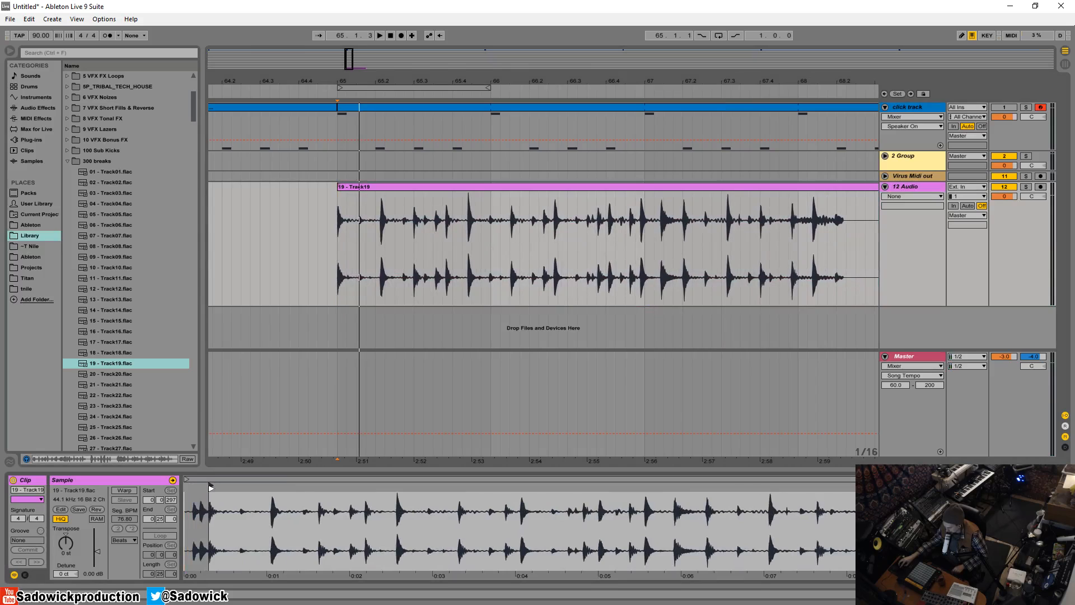
pyautogui.press('space')
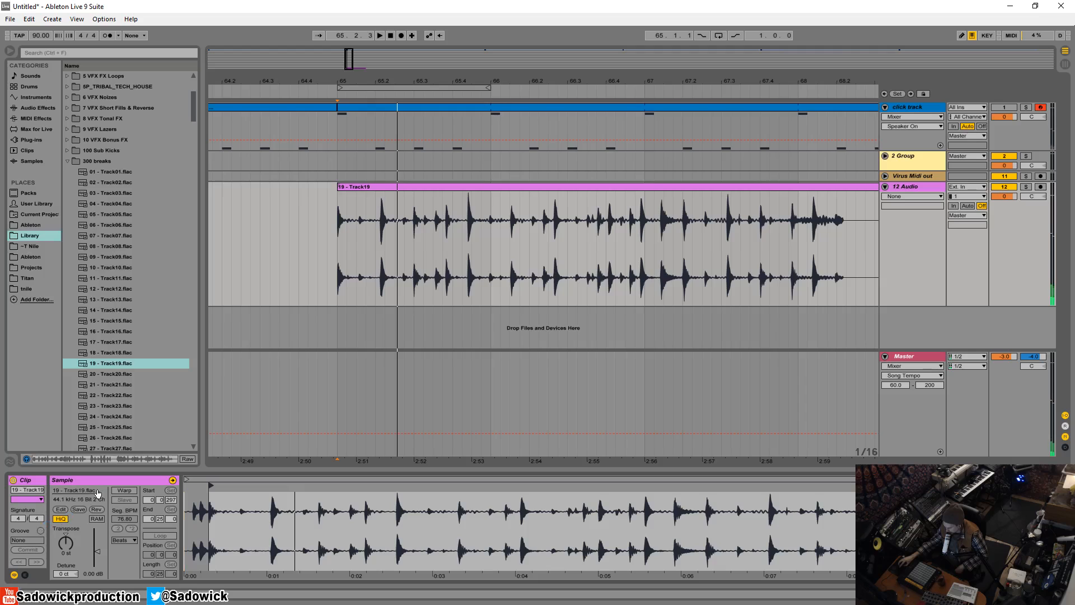
# Step: Turn Warp on, align the start marker precisely with the first kick's transient, and set 1.1.1 at that point
pyautogui.click(124, 490)
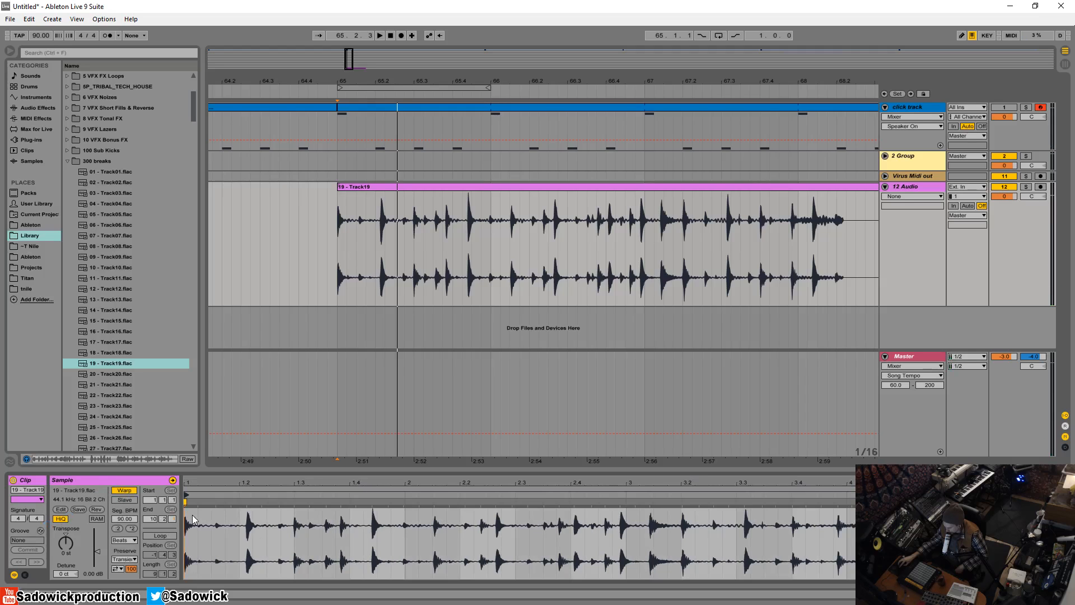
pyautogui.moveTo(197, 521); pyautogui.dragTo(225, 521)
pyautogui.moveTo(190, 482)
pyautogui.mouseDown()
pyautogui.moveTo(331, 482)
pyautogui.moveTo(287, 505)
pyautogui.moveTo(278, 495)
pyautogui.moveTo(292, 495)
pyautogui.mouseUp()
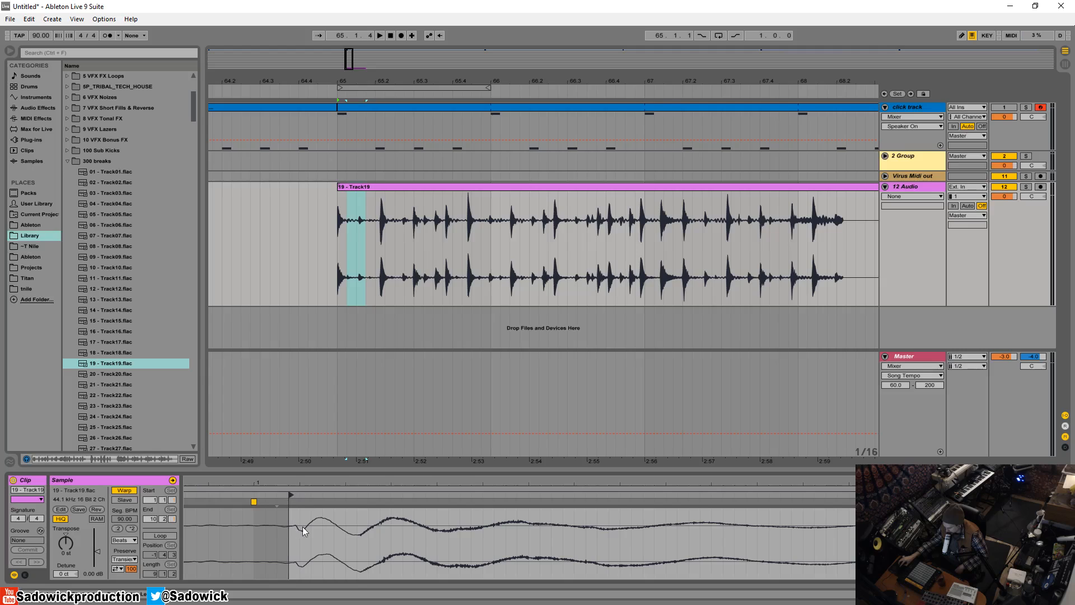
pyautogui.moveTo(297, 483)
pyautogui.mouseDown()
pyautogui.moveTo(287, 516)
pyautogui.moveTo(295, 473)
pyautogui.mouseUp()
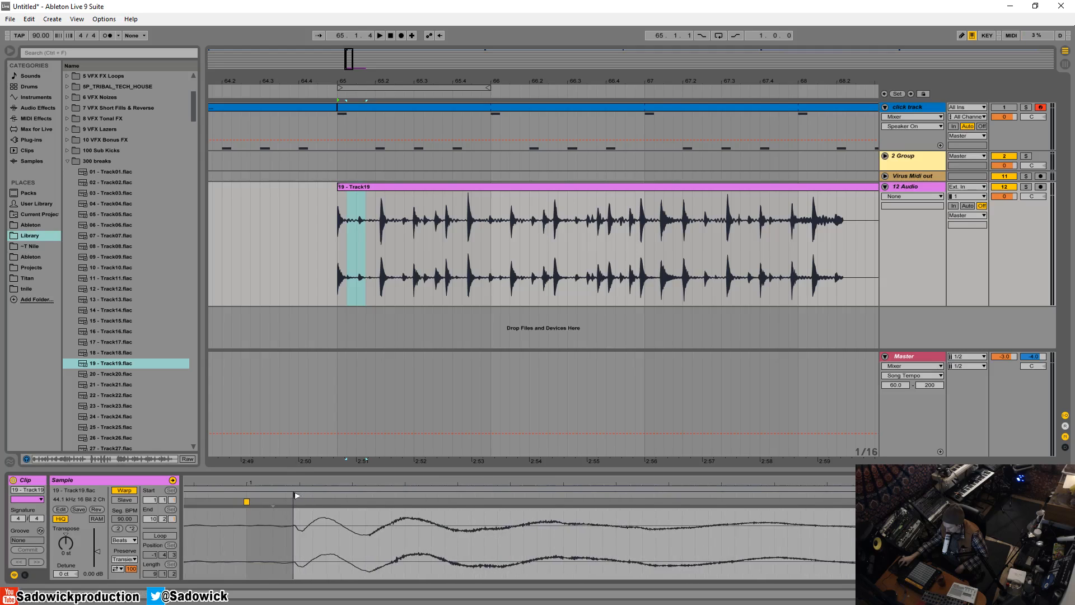
pyautogui.rightClick(297, 495)
pyautogui.click(311, 510)
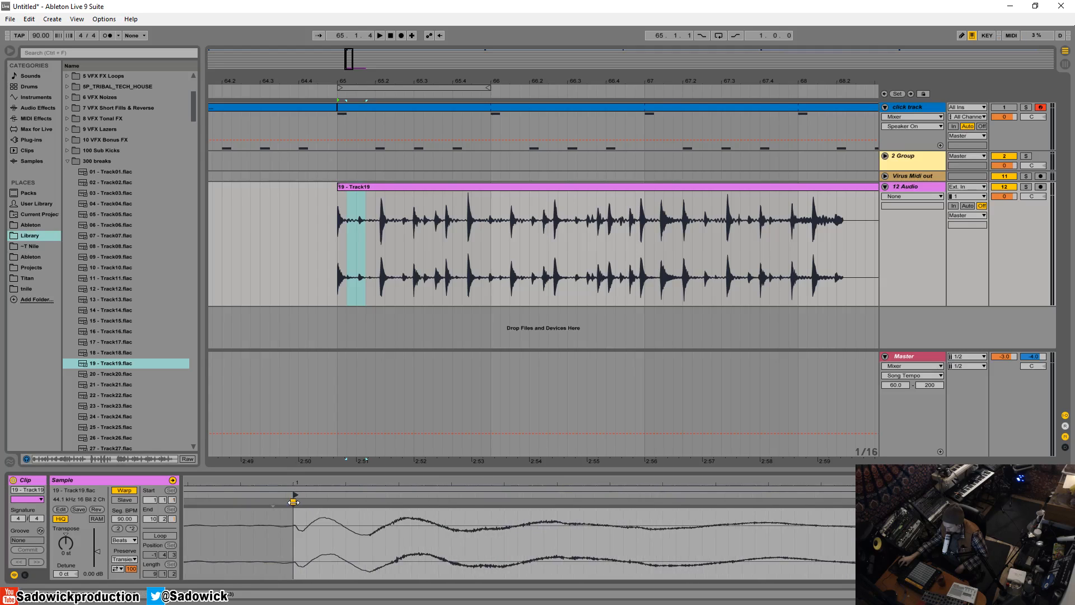
# Step: Audition the clip's start and stretch the audio so the second main hit lands on beat 1.2
pyautogui.click(378, 186)
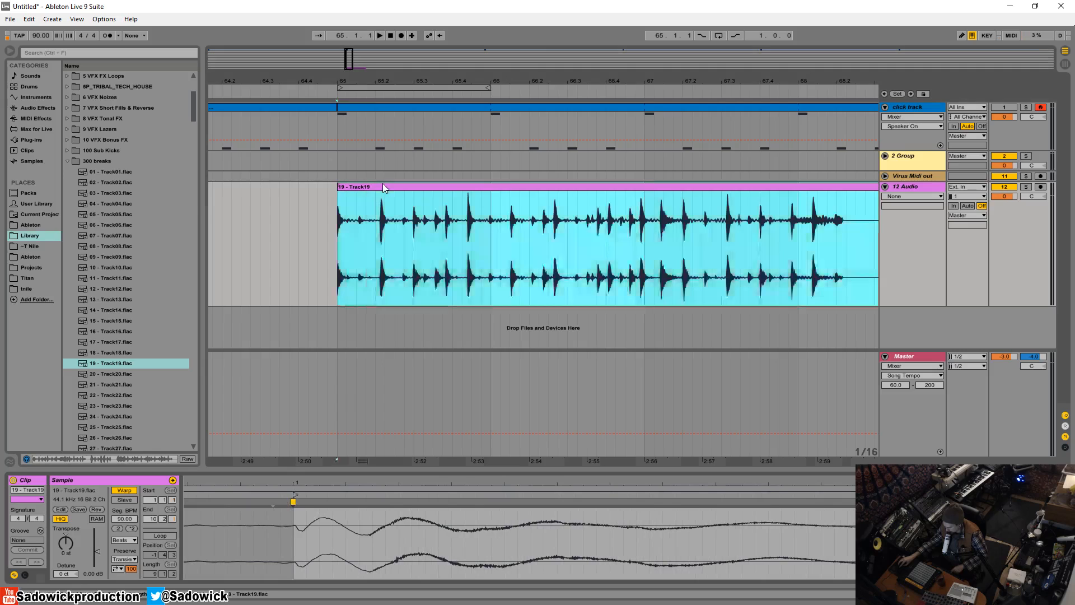
pyautogui.press('space')
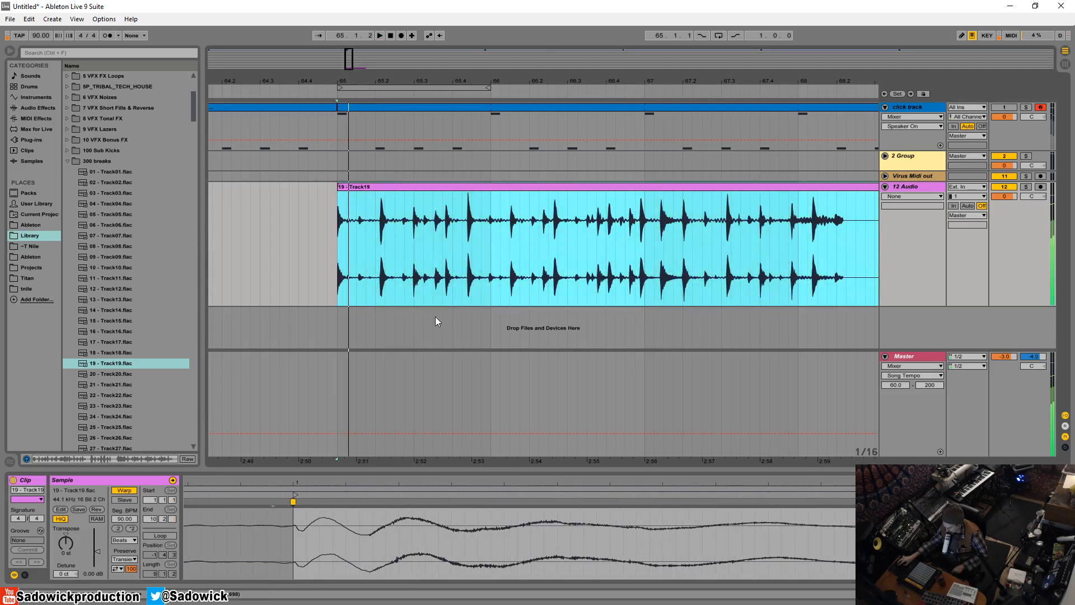
pyautogui.press('space')
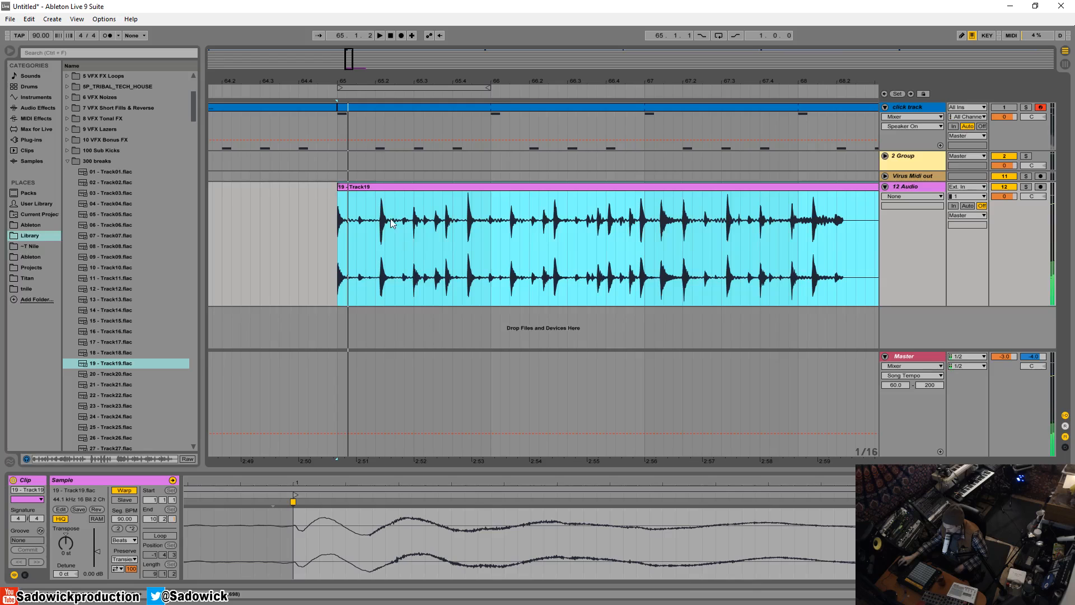
pyautogui.moveTo(373, 482); pyautogui.dragTo(394, 465)
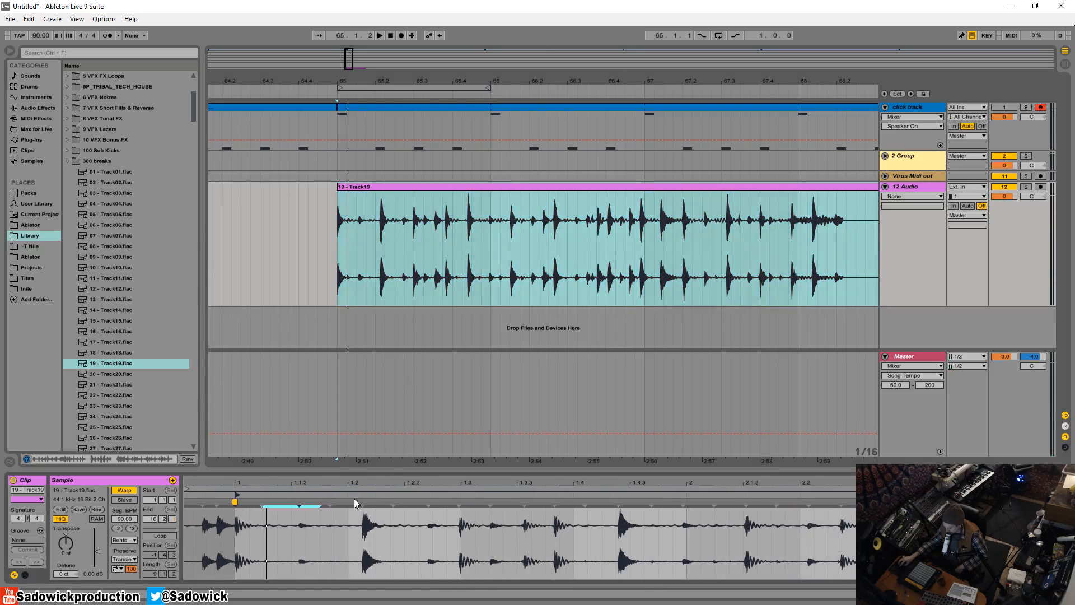
pyautogui.moveTo(362, 501); pyautogui.dragTo(349, 503)
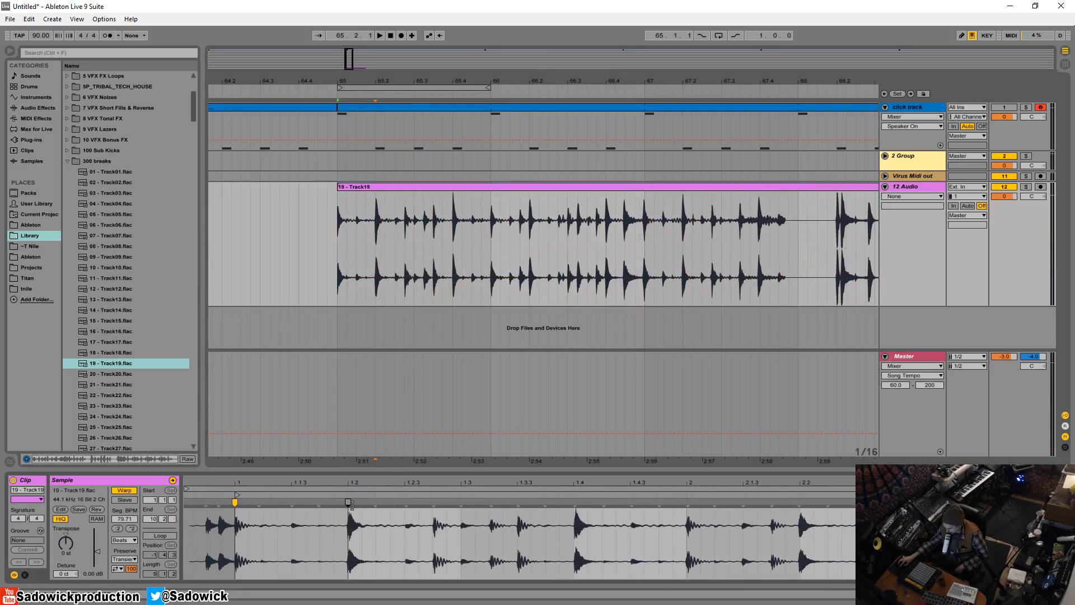
# Step: Play the warped clip from bar 65 with the metronome on to compare its hits with the beat
pyautogui.click(329, 223)
pyautogui.click(339, 221)
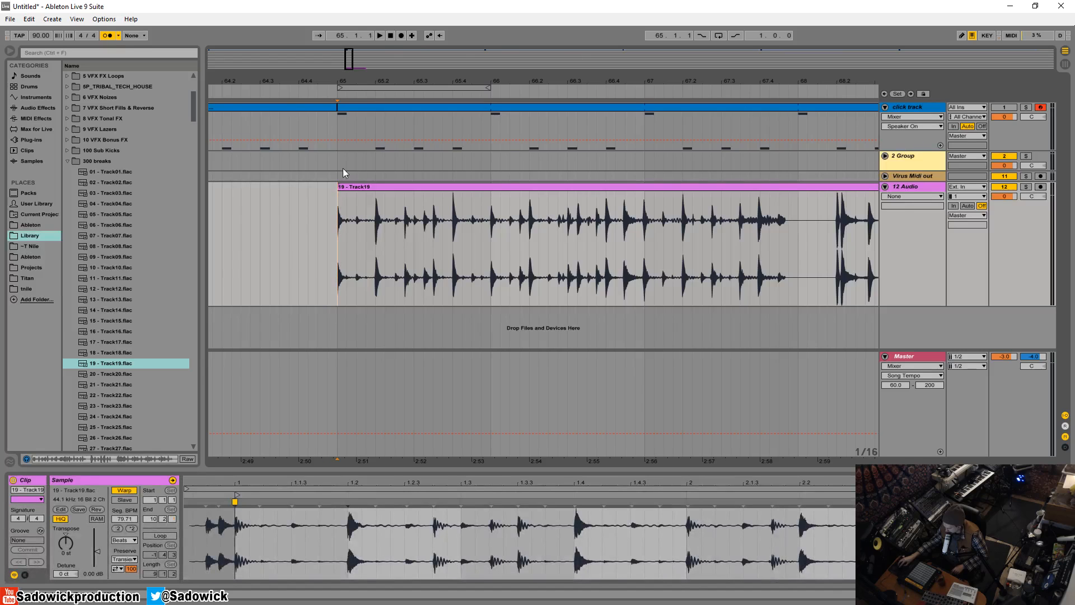
pyautogui.click(381, 185)
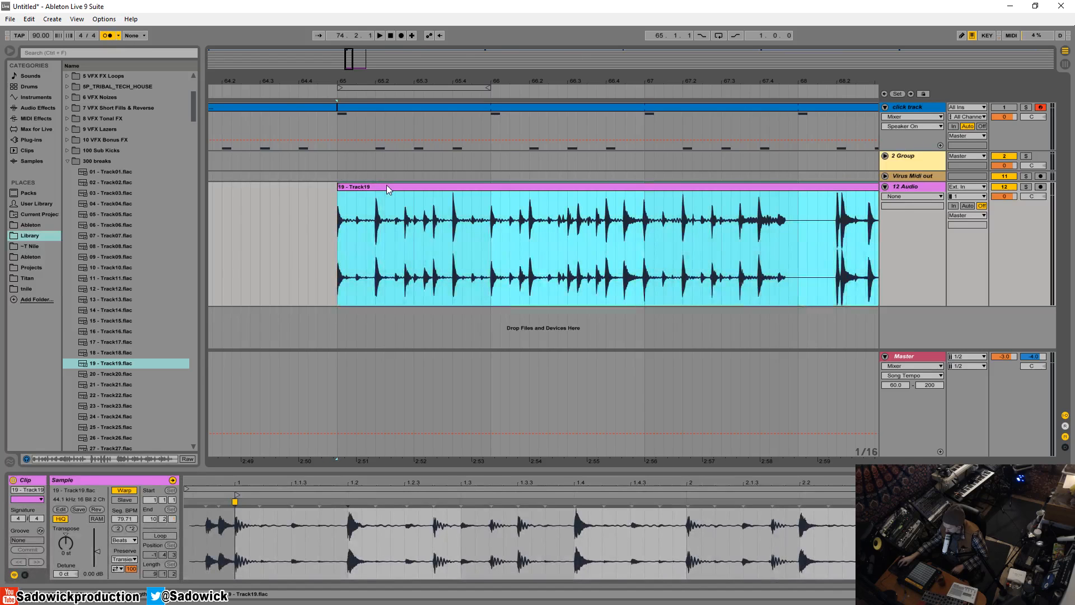
pyautogui.press('space')
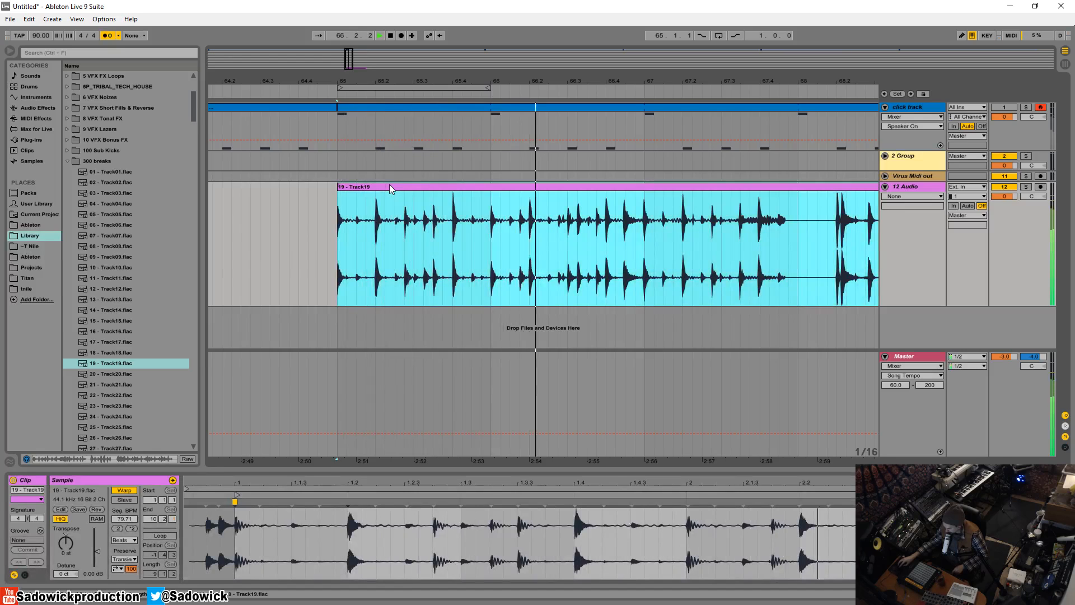
pyautogui.press('space')
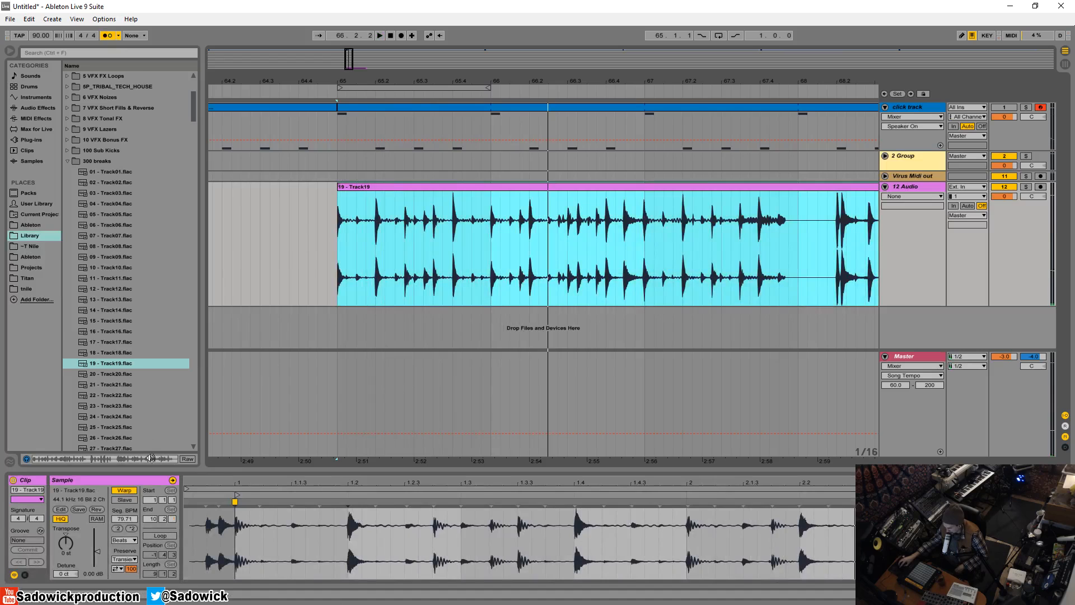
# Step: Stretch the second main hit past beat 1.2 so the clip is out of time
pyautogui.click(327, 246)
pyautogui.click(404, 192)
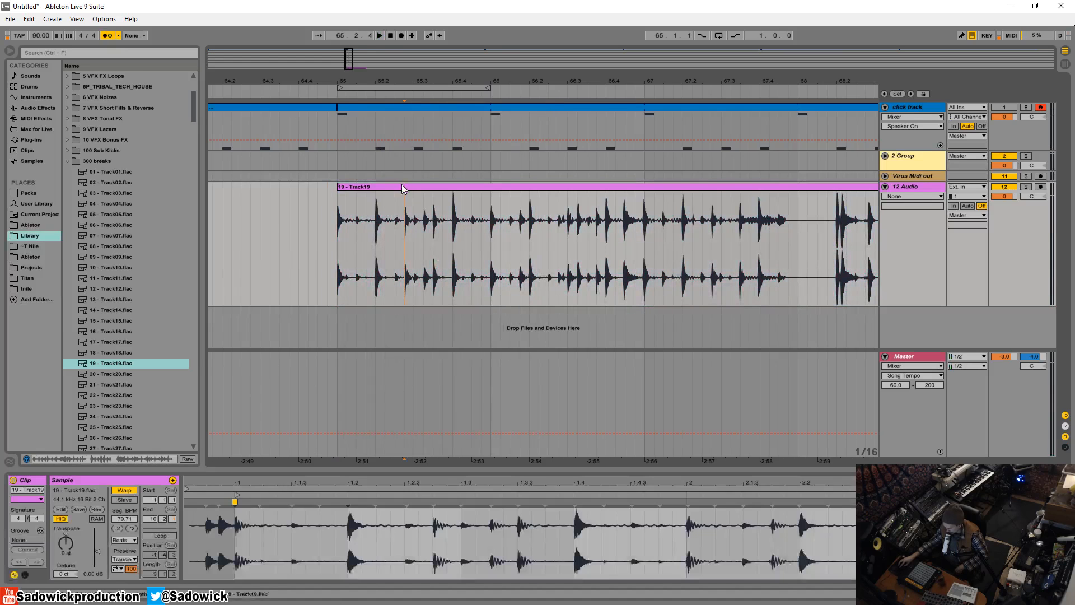
pyautogui.moveTo(350, 506); pyautogui.dragTo(376, 508)
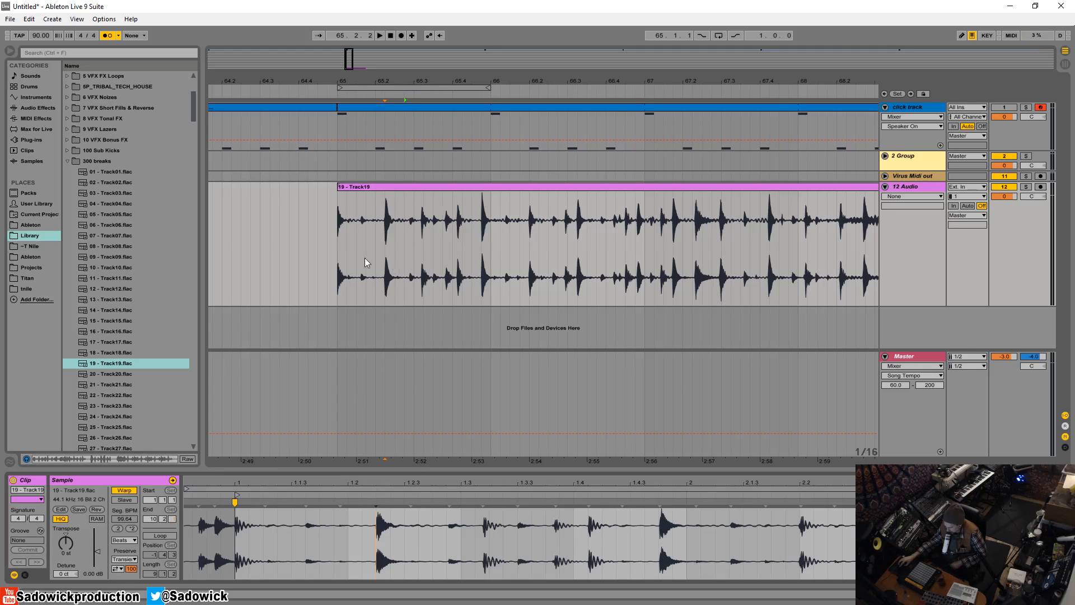
# Step: Set the arrangement to a fixed 1/4 grid
pyautogui.rightClick(357, 215)
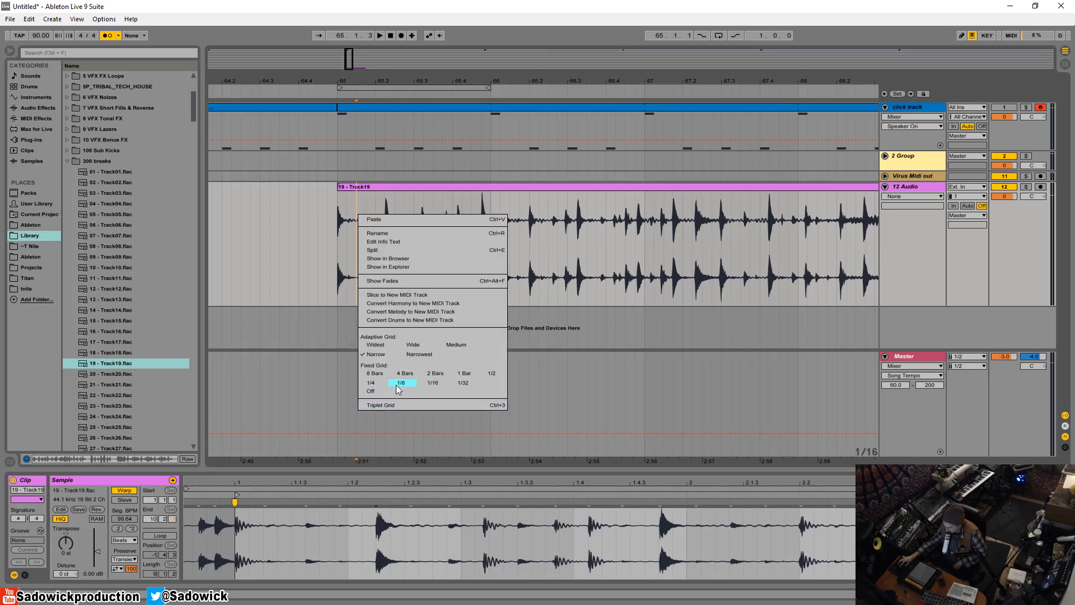
pyautogui.click(372, 383)
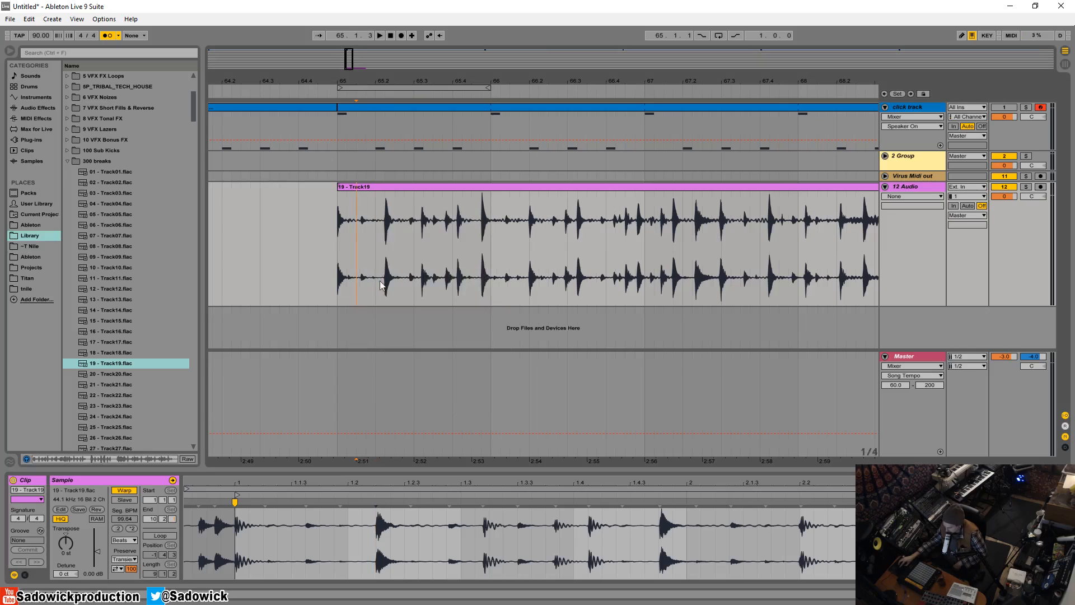
pyautogui.rightClick(354, 239)
pyautogui.click(372, 411)
# Step: Select the clip's warp marker at 1.1.1 and set the segment BPM to 80.00 so the hits line up with the grid
pyautogui.click(361, 187)
pyautogui.click(235, 502)
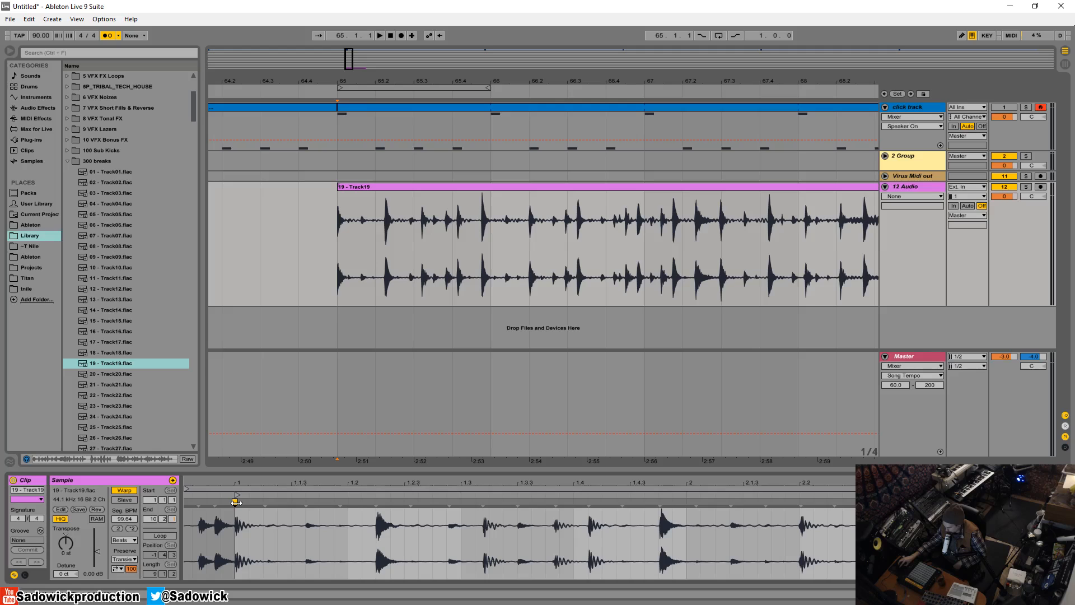
pyautogui.click(123, 519)
pyautogui.moveTo(121, 523); pyautogui.dragTo(121, 549)
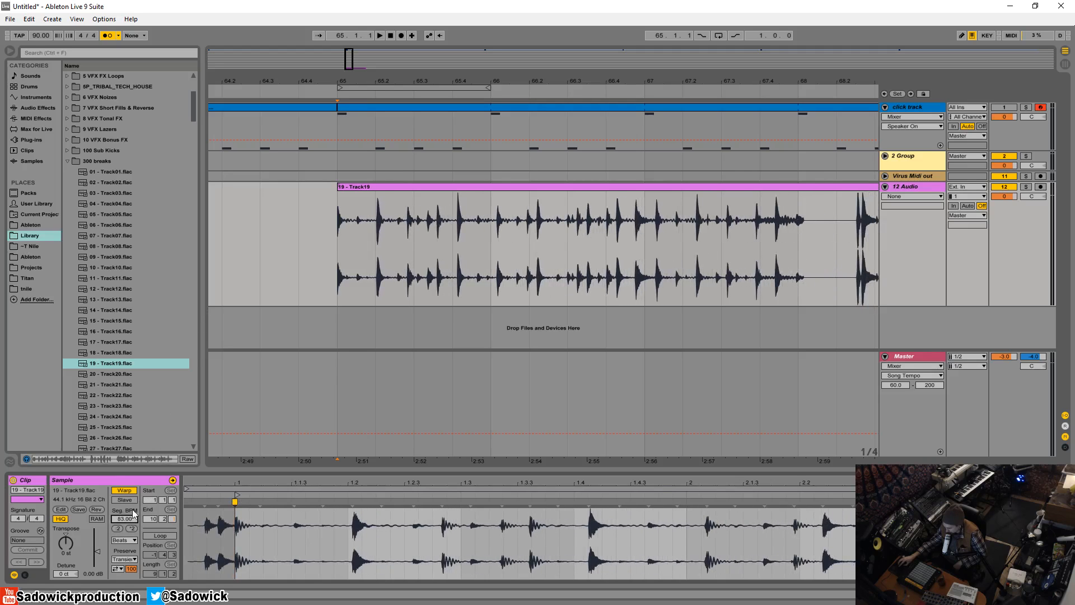
pyautogui.moveTo(385, 84); pyautogui.dragTo(385, 98)
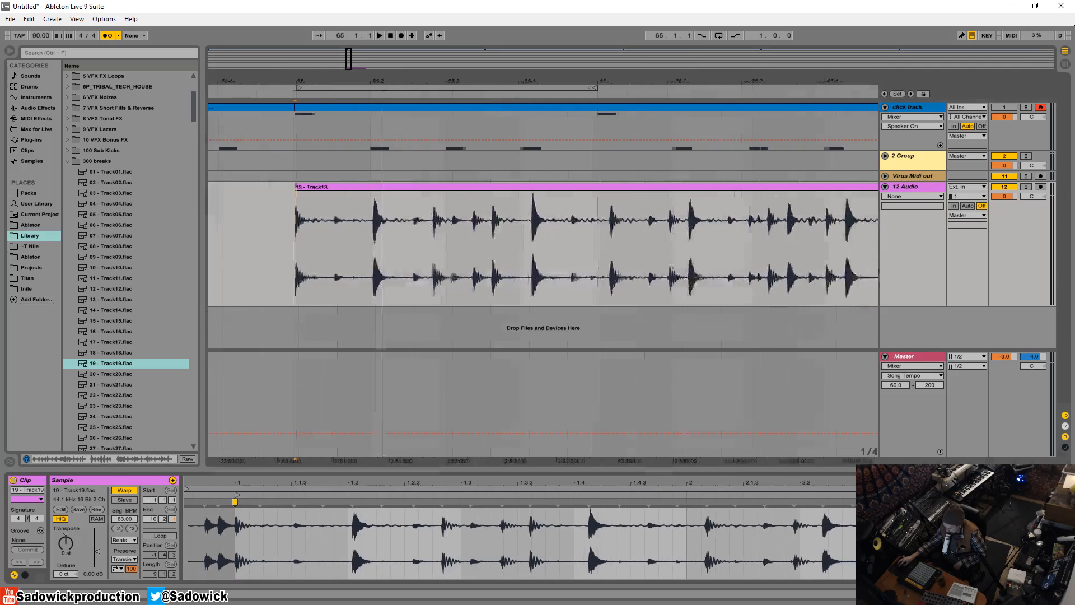
pyautogui.moveTo(124, 518)
pyautogui.mouseDown()
pyautogui.moveTo(125, 527)
pyautogui.moveTo(124, 516)
pyautogui.mouseUp()
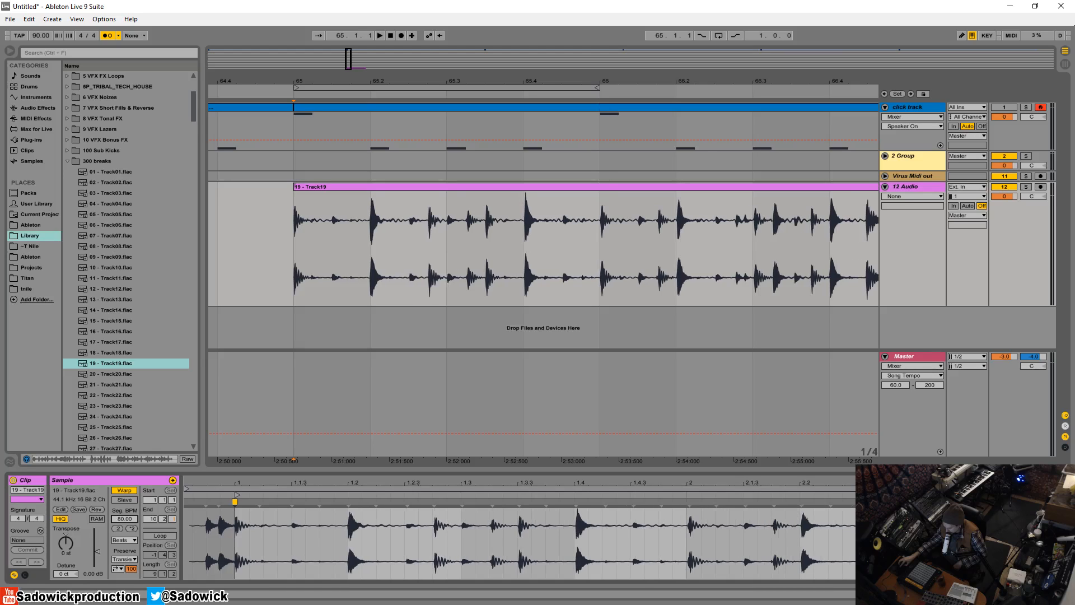
# Step: Play the clip from its start against the metronome to check the 80 BPM warp timing
pyautogui.click(298, 226)
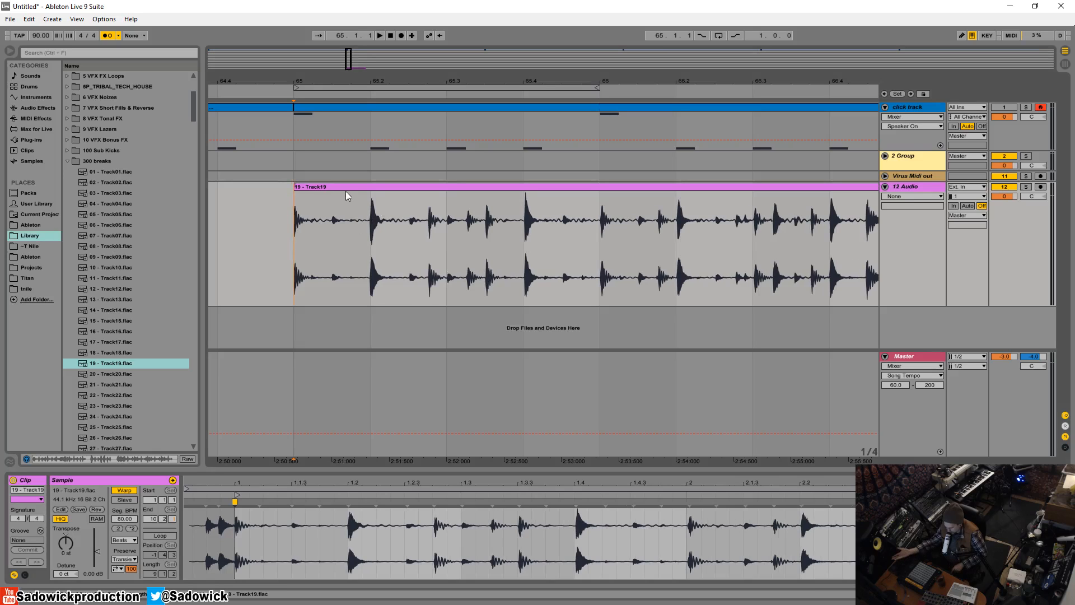
pyautogui.press('space')
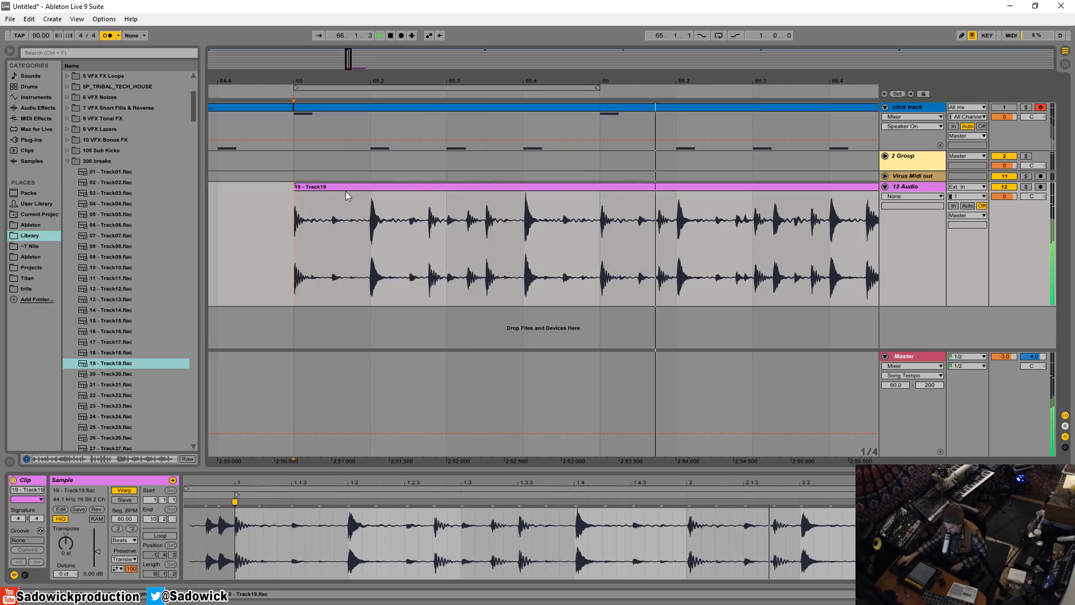
pyautogui.press('space')
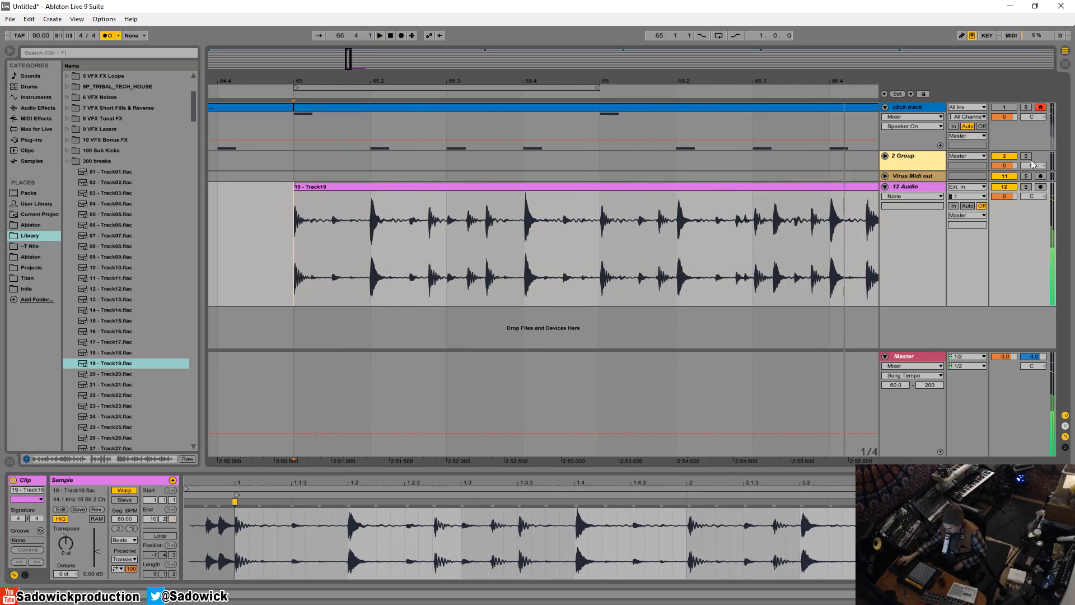
# Step: Play the break from its first hit at bar 65 and from the second hit at 65.2 to check their timing
pyautogui.click(761, 80)
pyautogui.moveTo(761, 80)
pyautogui.mouseDown()
pyautogui.moveTo(761, 179)
pyautogui.moveTo(670, 65)
pyautogui.moveTo(669, 23)
pyautogui.moveTo(406, 36)
pyautogui.moveTo(405, 81)
pyautogui.mouseUp()
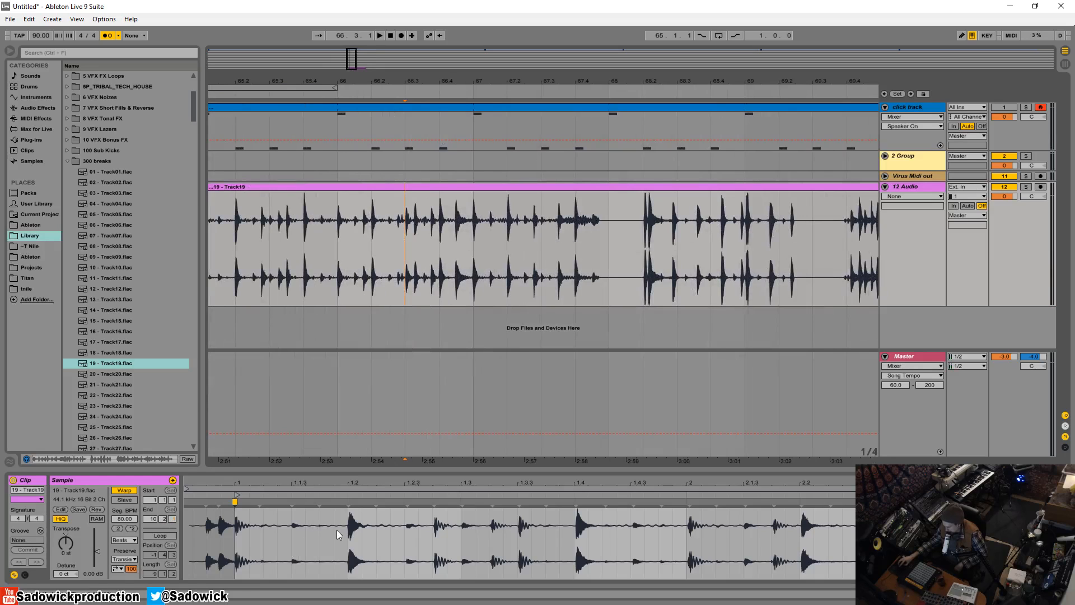
pyautogui.moveTo(350, 482); pyautogui.dragTo(305, 473)
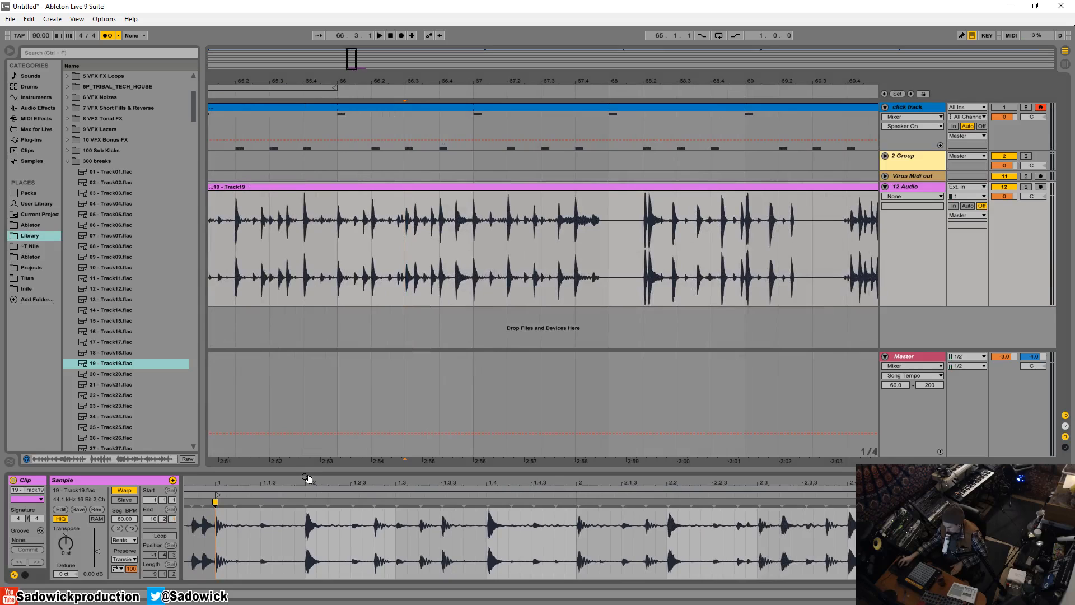
pyautogui.moveTo(307, 478); pyautogui.dragTo(424, 481)
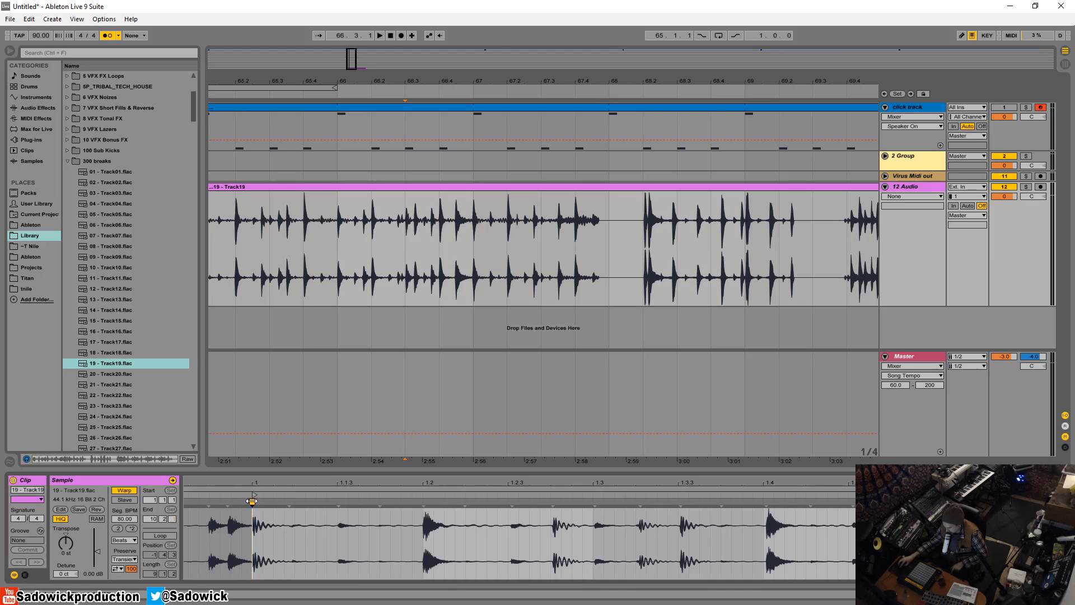
pyautogui.moveTo(286, 83); pyautogui.dragTo(549, 82)
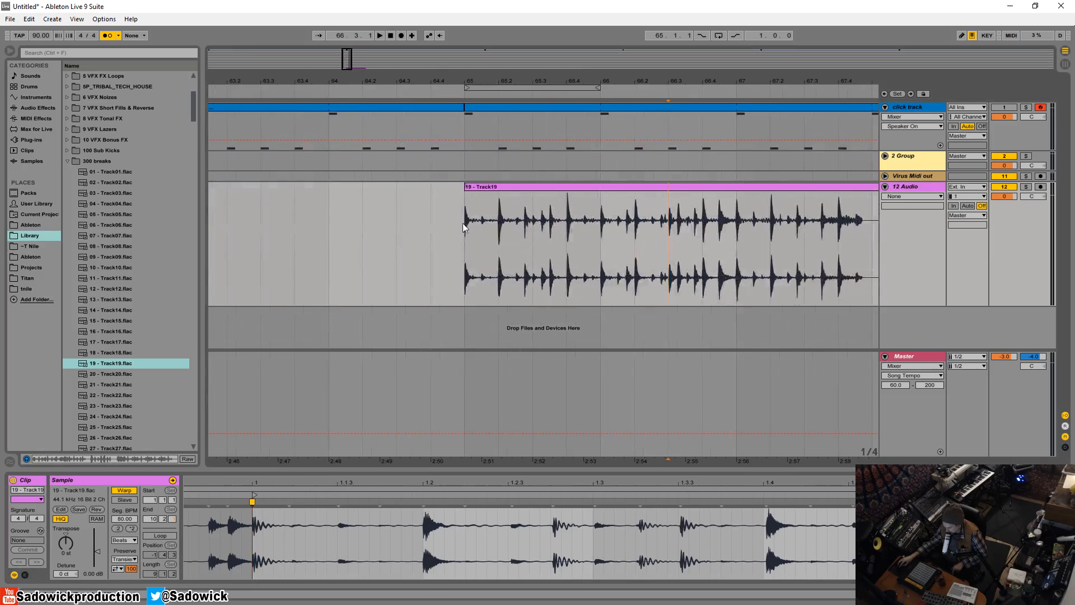
pyautogui.click(464, 224)
pyautogui.press('space')
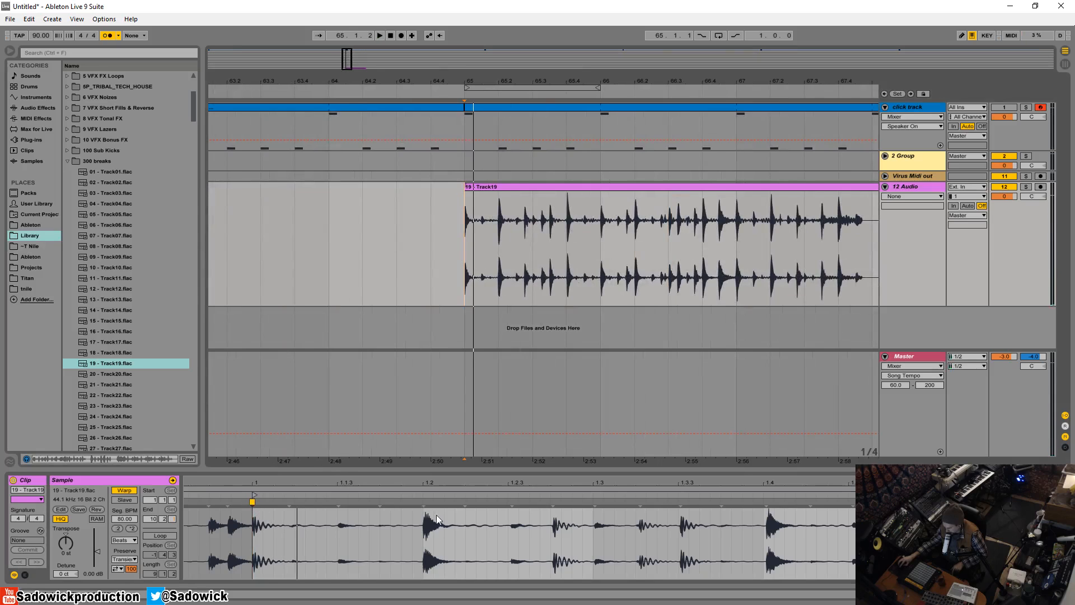
pyautogui.click(426, 494)
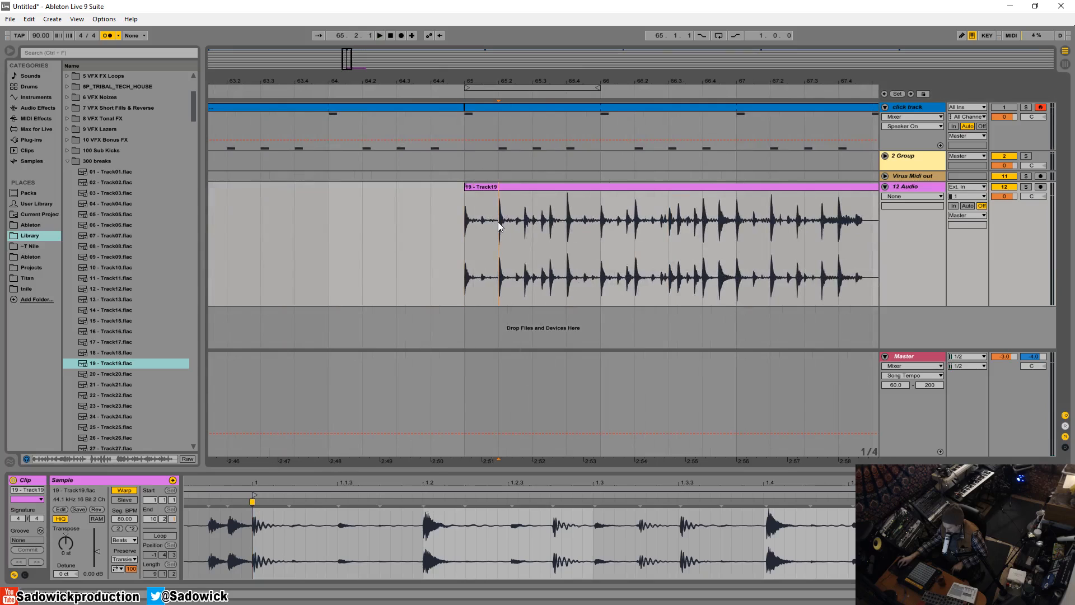
pyautogui.press('space')
pyautogui.press('space')
pyautogui.press('space')
pyautogui.press('space')
pyautogui.press('space')
pyautogui.press('space')
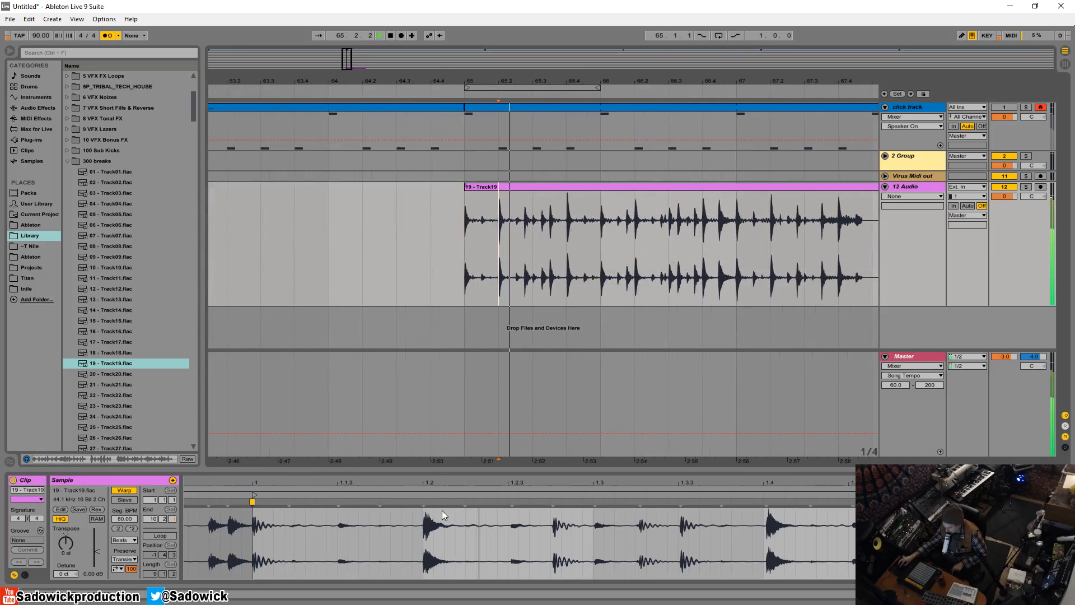
# Step: Add warp markers on the drum hits at 1.2 and 1.4 and align their onsets with the grid lines
pyautogui.doubleClick(424, 501)
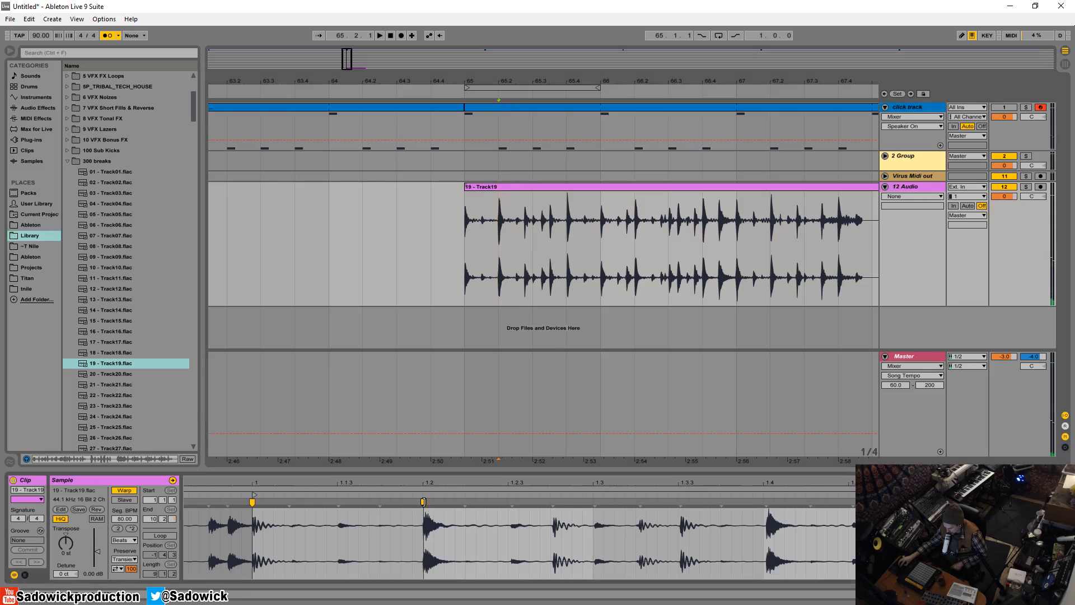
pyautogui.moveTo(424, 502)
pyautogui.mouseDown()
pyautogui.moveTo(435, 502)
pyautogui.moveTo(424, 501)
pyautogui.mouseUp()
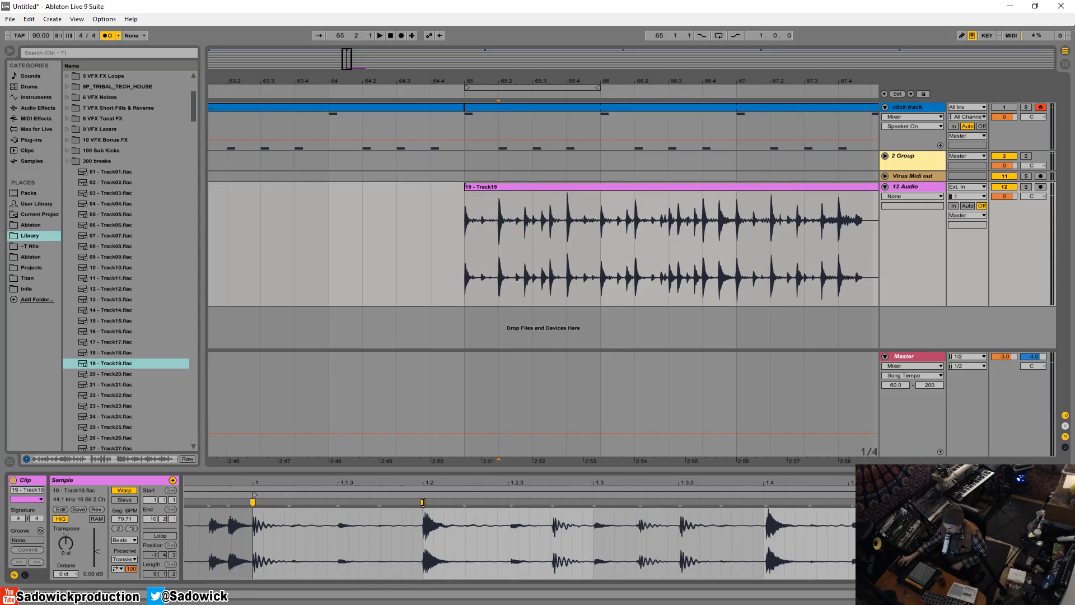
pyautogui.moveTo(732, 482)
pyautogui.mouseDown()
pyautogui.moveTo(508, 482)
pyautogui.moveTo(538, 503)
pyautogui.mouseUp()
pyautogui.doubleClick(541, 502)
# Step: Add warp markers for the hits at 2.2, 2.4 and 3, lining up the 2.2 and 2.4 onsets with the grid
pyautogui.moveTo(708, 483); pyautogui.dragTo(490, 543)
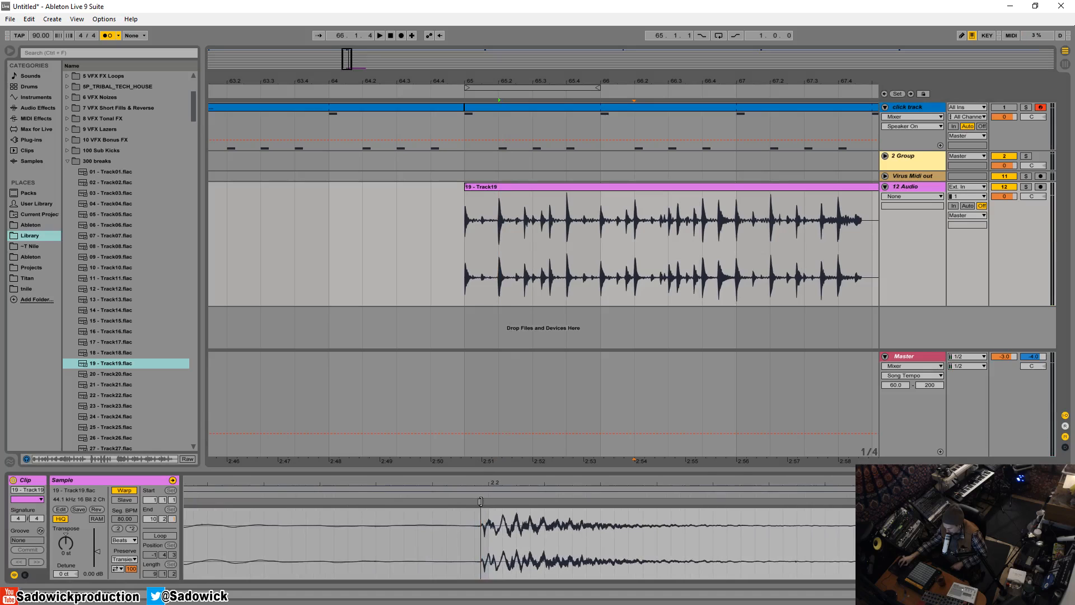
pyautogui.moveTo(480, 502)
pyautogui.mouseDown()
pyautogui.moveTo(395, 478)
pyautogui.moveTo(369, 431)
pyautogui.moveTo(317, 482)
pyautogui.mouseUp()
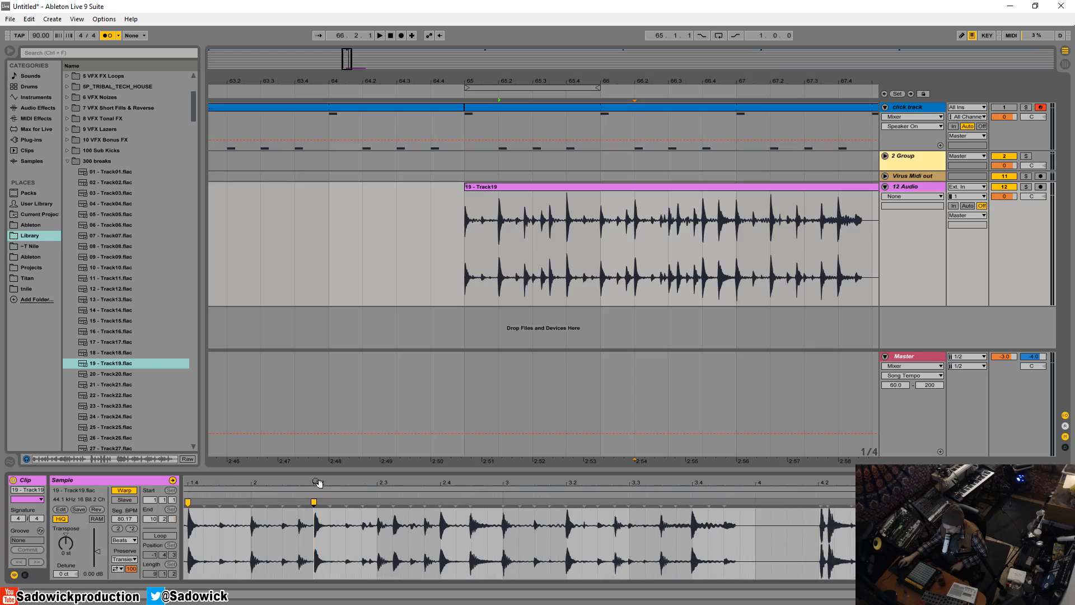
pyautogui.moveTo(442, 483); pyautogui.dragTo(502, 526)
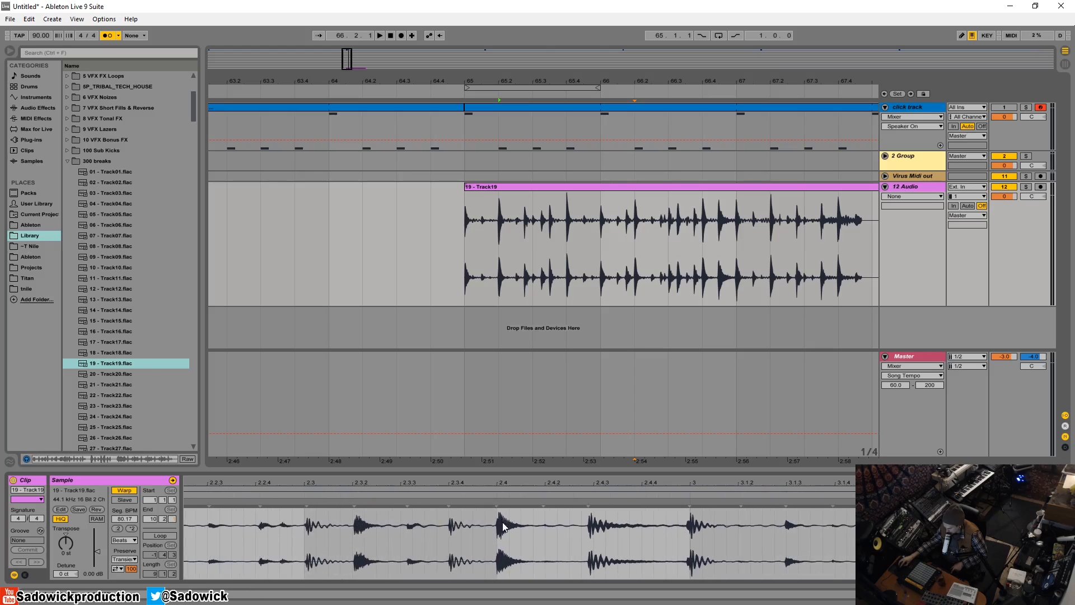
pyautogui.moveTo(500, 480)
pyautogui.mouseDown()
pyautogui.moveTo(493, 511)
pyautogui.moveTo(240, 483)
pyautogui.mouseUp()
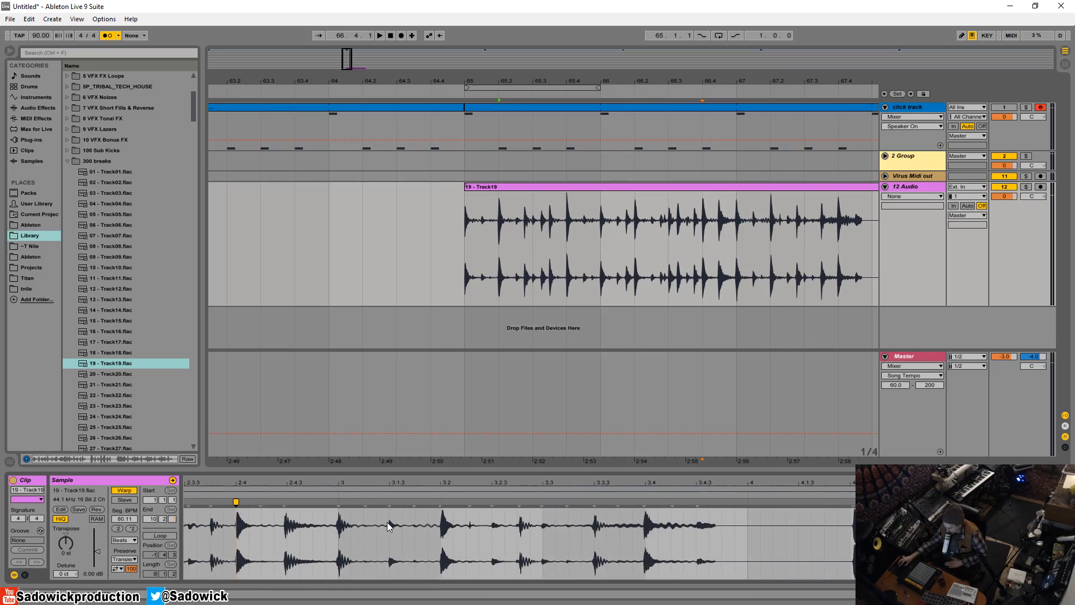
pyautogui.moveTo(444, 481); pyautogui.dragTo(344, 538)
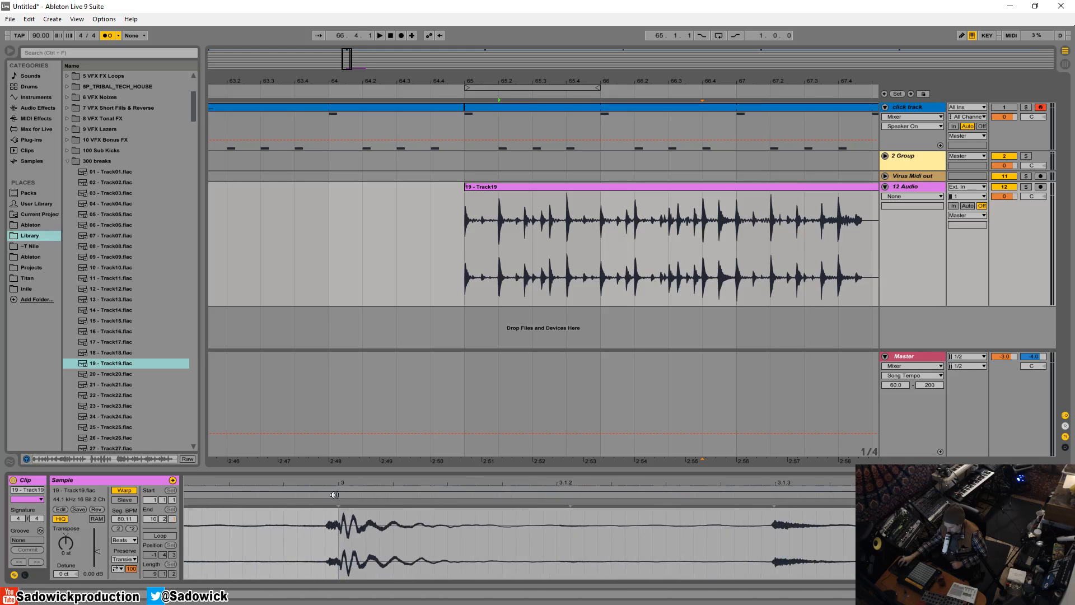
pyautogui.doubleClick(338, 502)
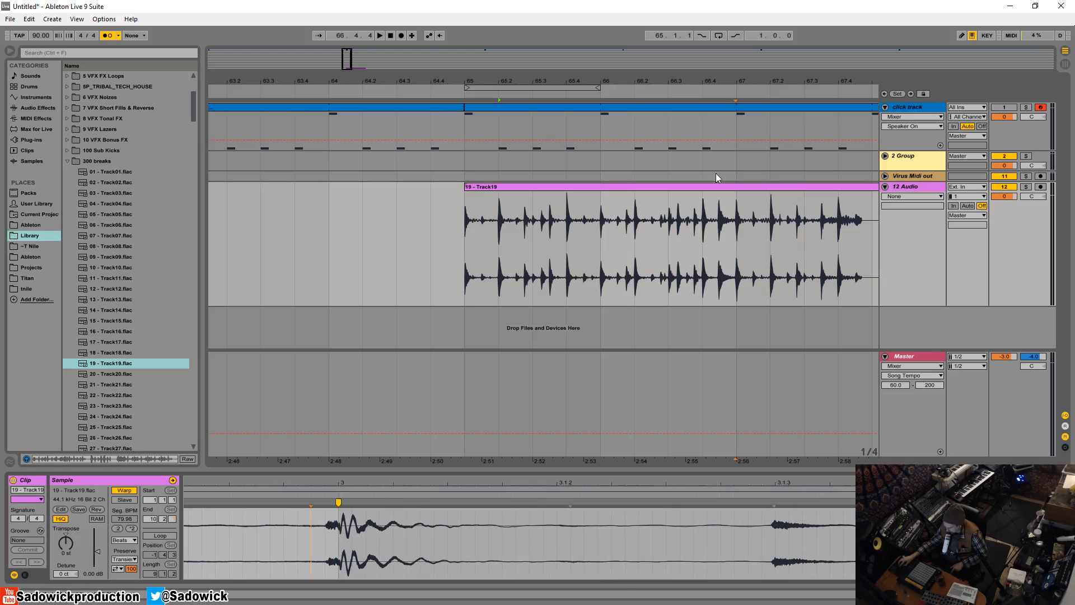
# Step: Play the break from bar 66 and beat 65.4, and audition the sample between 2.4 and 3 to check the warping
pyautogui.press('space')
pyautogui.click(596, 227)
pyautogui.press('space')
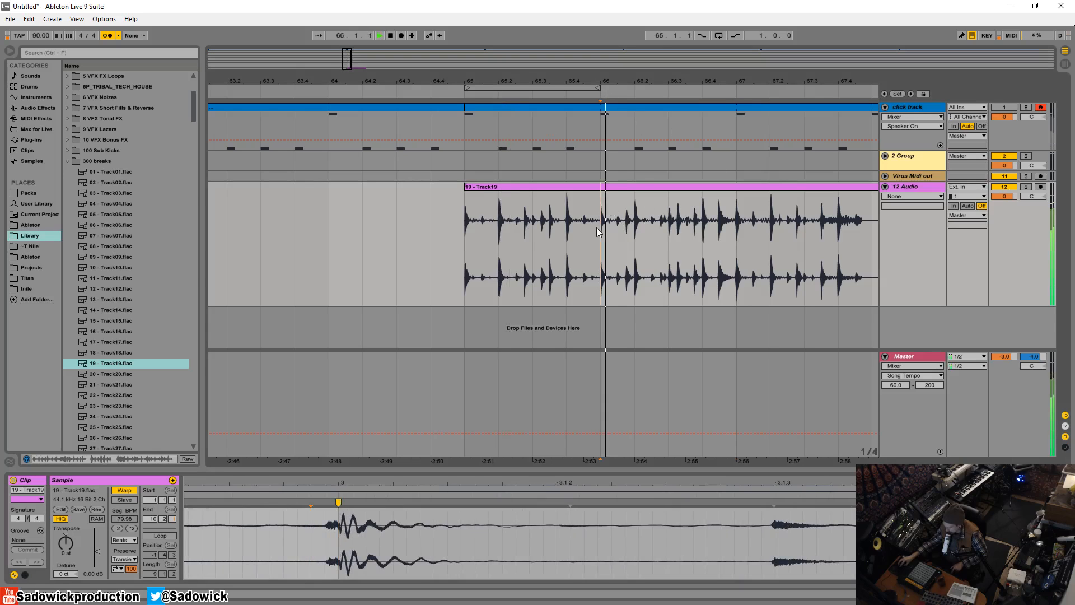
pyautogui.press('space')
pyautogui.press('space')
pyautogui.click(574, 228)
pyautogui.press('space')
pyautogui.press('space')
pyautogui.moveTo(647, 82); pyautogui.dragTo(553, 74)
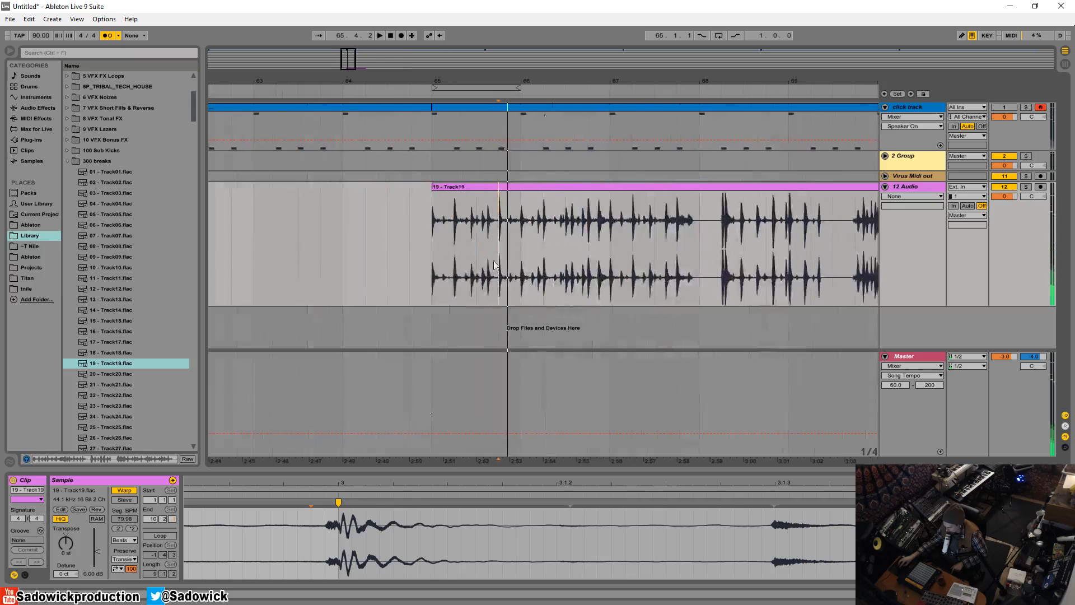
pyautogui.moveTo(379, 485); pyautogui.dragTo(461, 459)
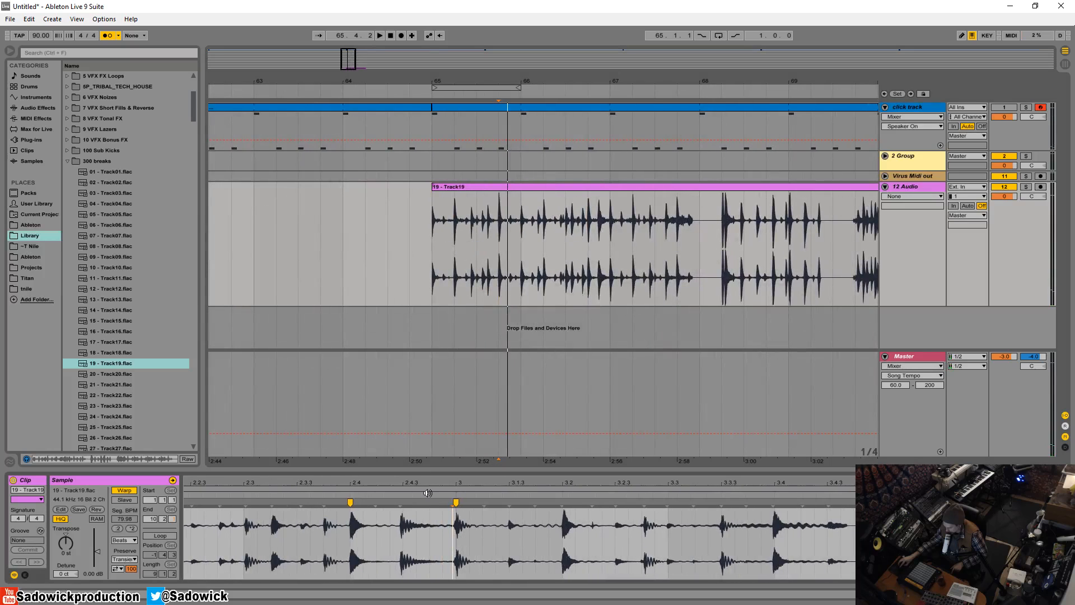
pyautogui.click(377, 495)
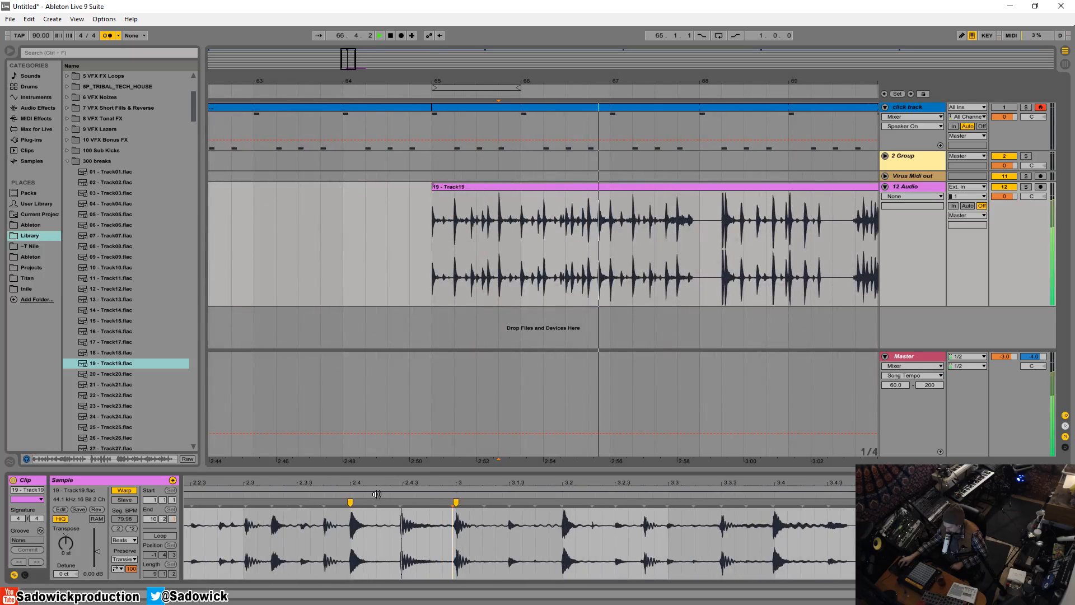
pyautogui.click(433, 493)
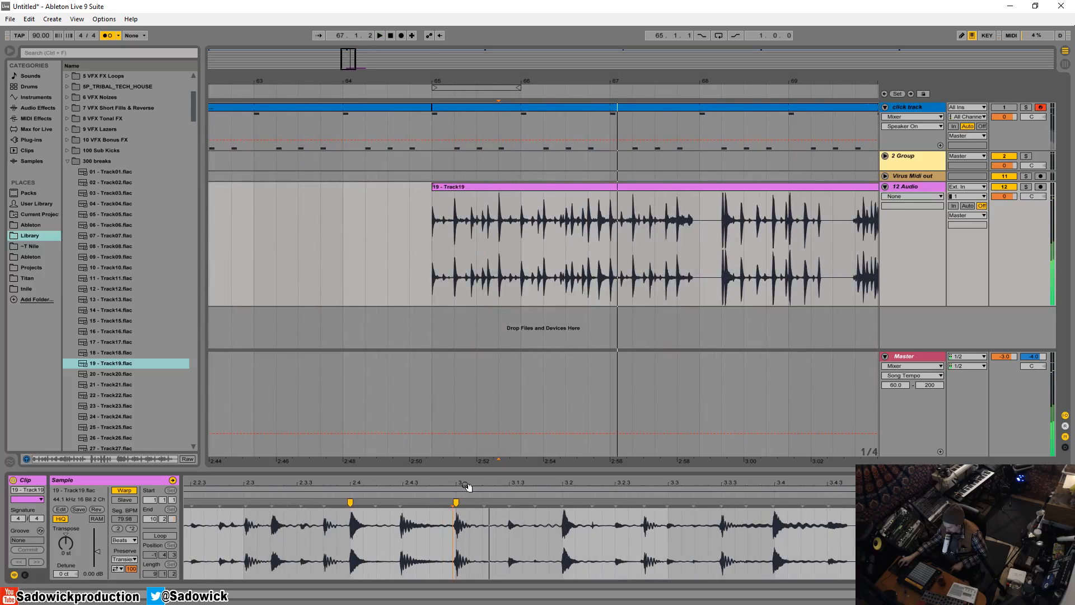
# Step: Realign the hit at 3 by its early onset with a replacement warp marker, and remove that marker
pyautogui.moveTo(468, 486); pyautogui.dragTo(502, 535)
pyautogui.moveTo(401, 532); pyautogui.dragTo(412, 532)
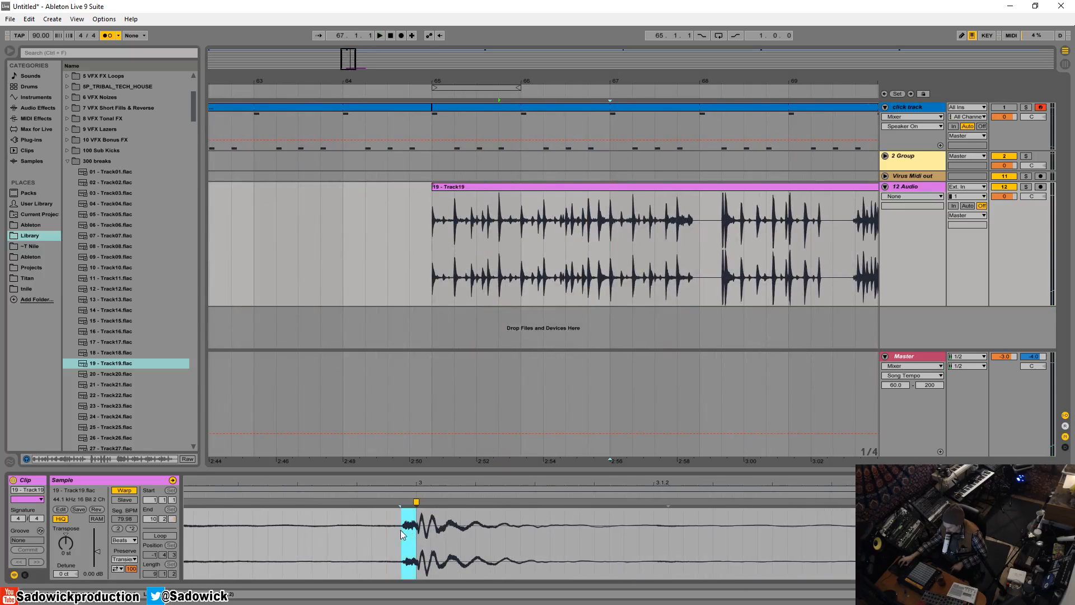
pyautogui.click(389, 494)
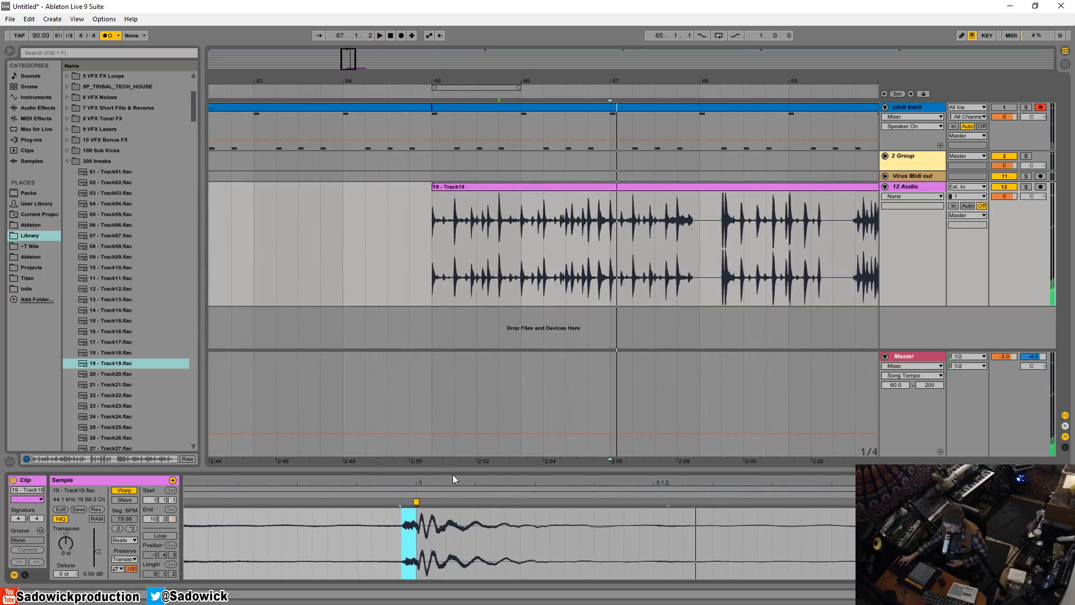
pyautogui.doubleClick(416, 502)
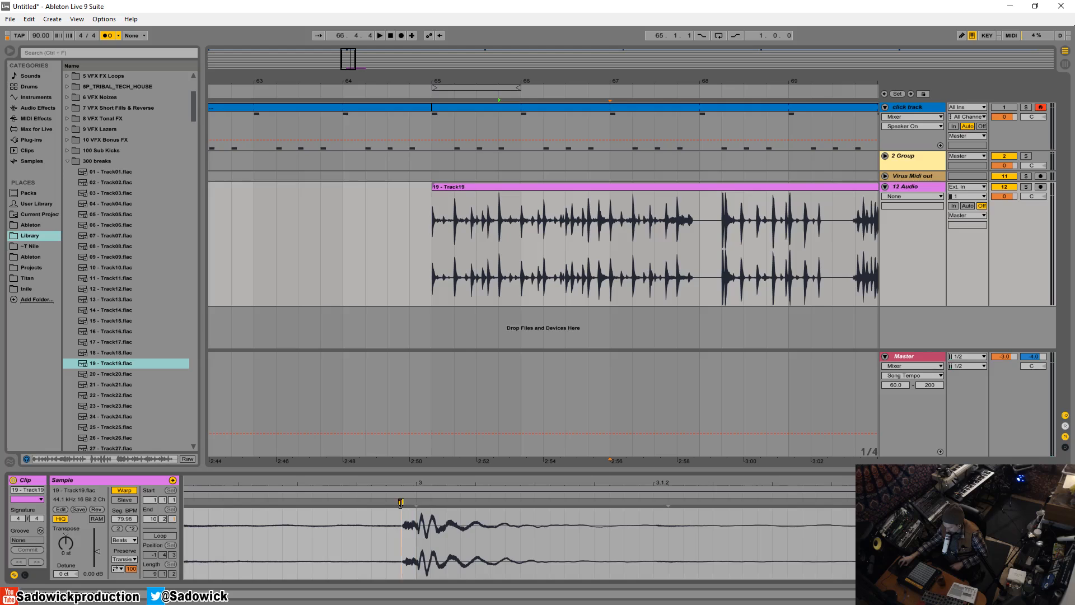
pyautogui.moveTo(402, 503); pyautogui.dragTo(415, 501)
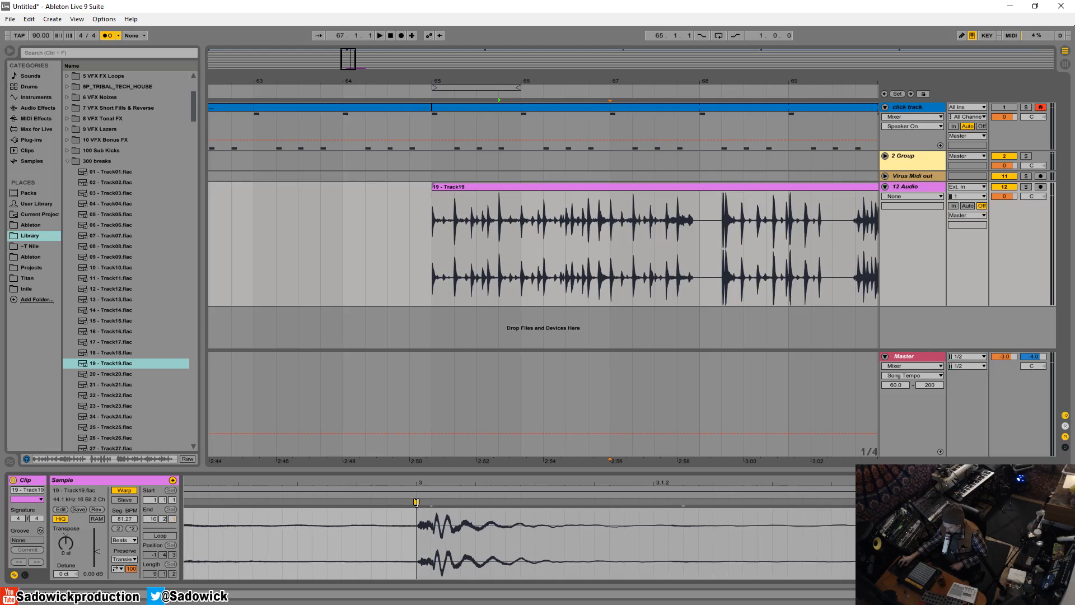
pyautogui.click(364, 497)
pyautogui.doubleClick(416, 502)
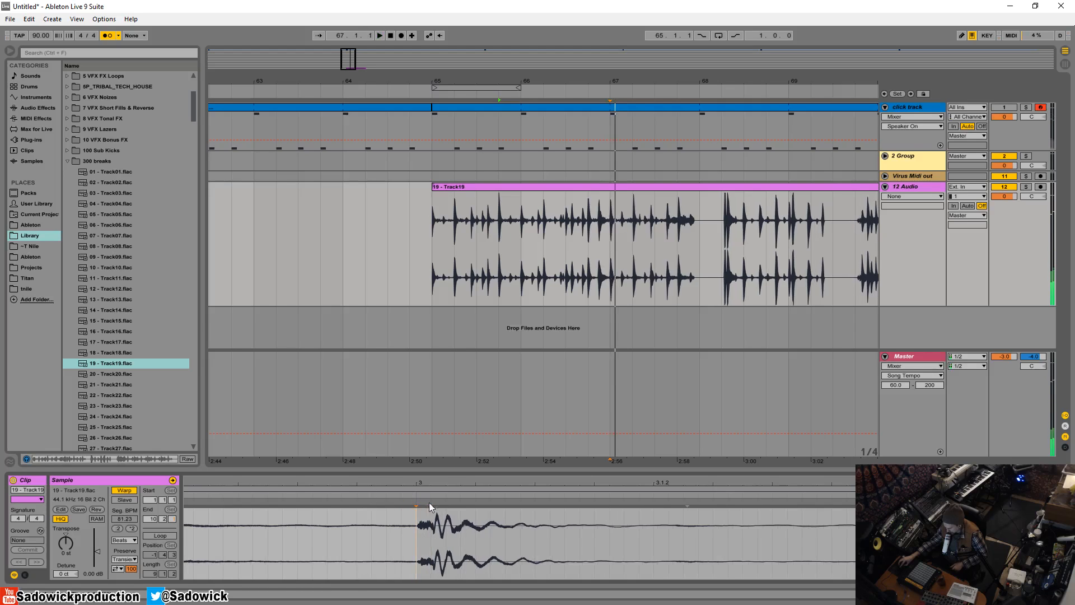
# Step: Add warp markers on the hits at 3.2 and 3.4 and align both with their grid lines
pyautogui.moveTo(432, 502); pyautogui.dragTo(187, 480)
pyautogui.moveTo(377, 480)
pyautogui.mouseDown()
pyautogui.moveTo(426, 517)
pyautogui.moveTo(429, 502)
pyautogui.moveTo(419, 502)
pyautogui.mouseUp()
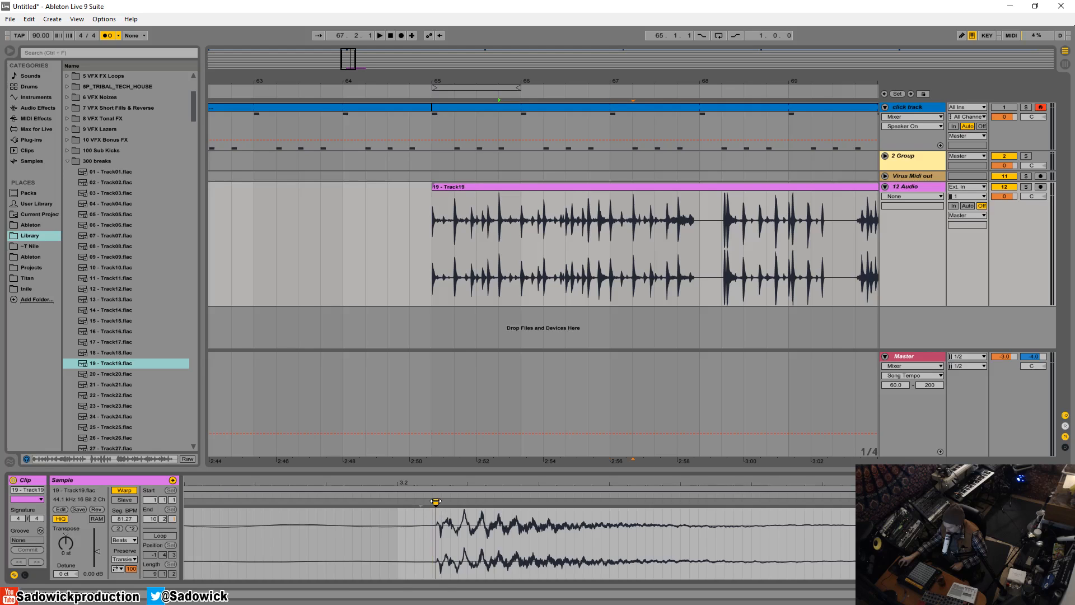
pyautogui.moveTo(436, 501); pyautogui.dragTo(287, 484)
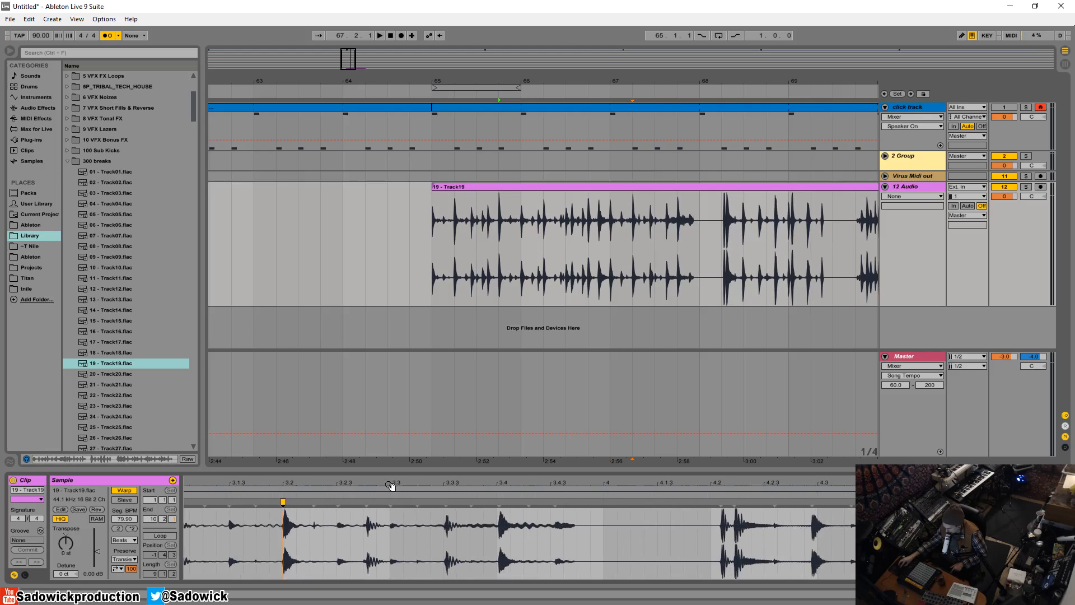
pyautogui.moveTo(501, 507); pyautogui.dragTo(497, 506)
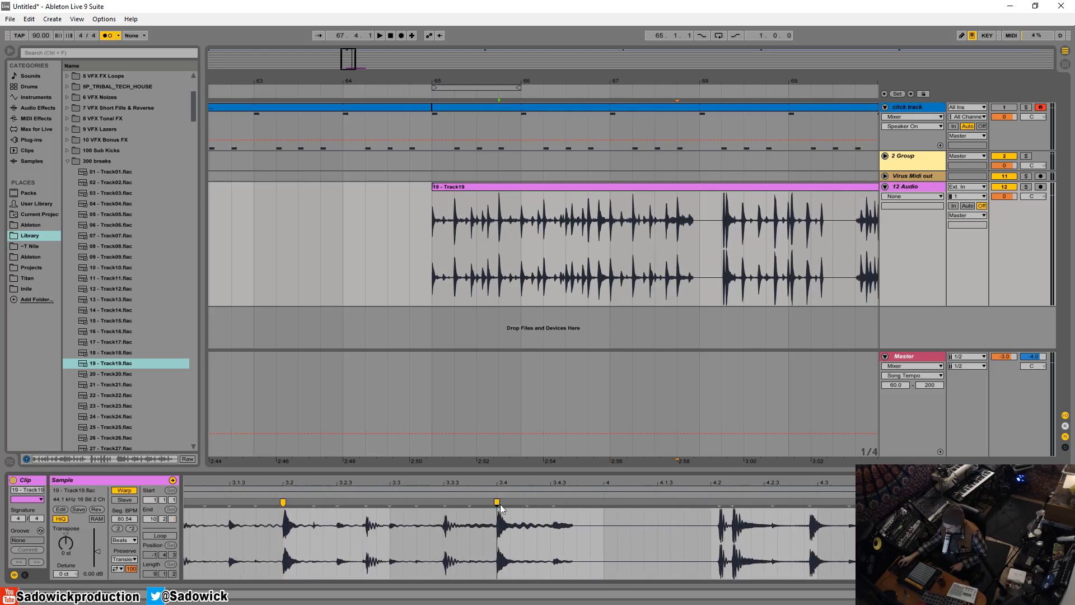
# Step: Delete the part of the audio clip after bar 68, leaving only the warped three-bar section
pyautogui.moveTo(699, 231); pyautogui.dragTo(751, 231)
pyautogui.press('Delete')
pyautogui.click(775, 188)
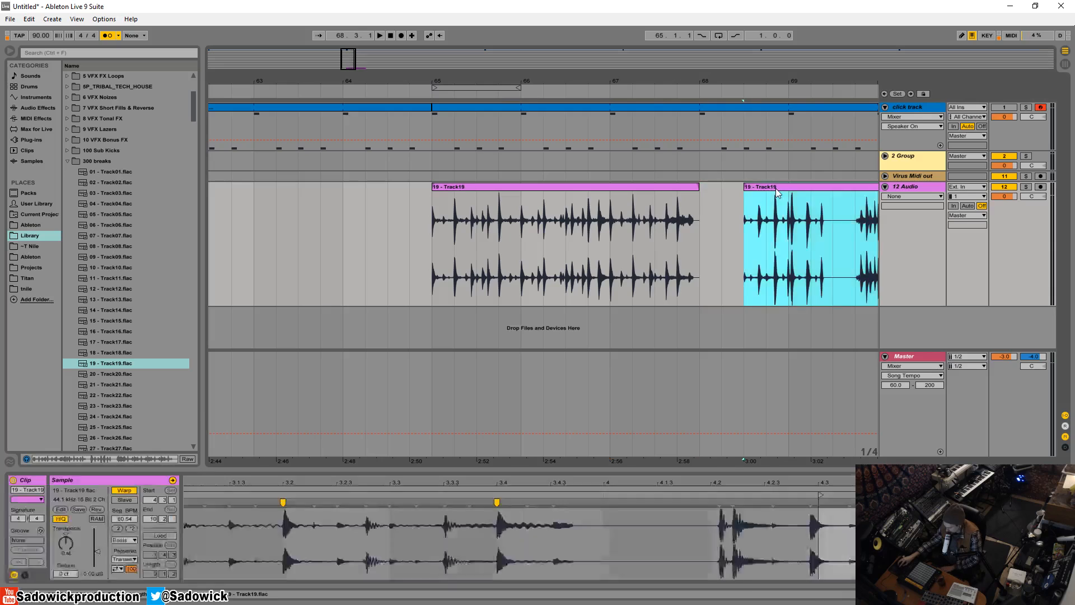
pyautogui.press('Delete')
# Step: Play the remaining three-bar clip from its start against the metronome
pyautogui.click(653, 183)
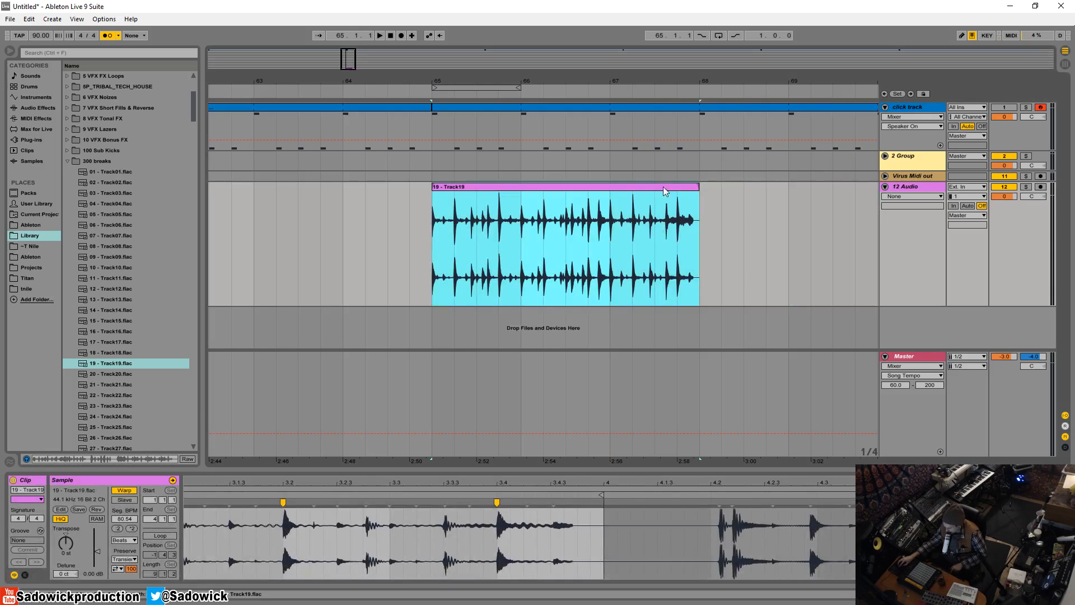
pyautogui.press('space')
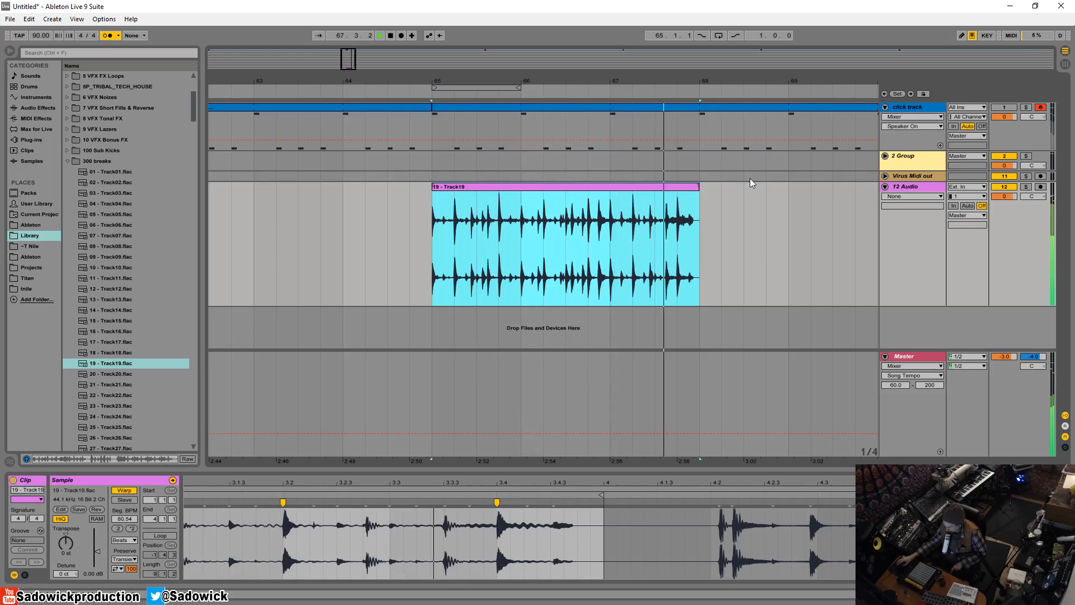
pyautogui.press('space')
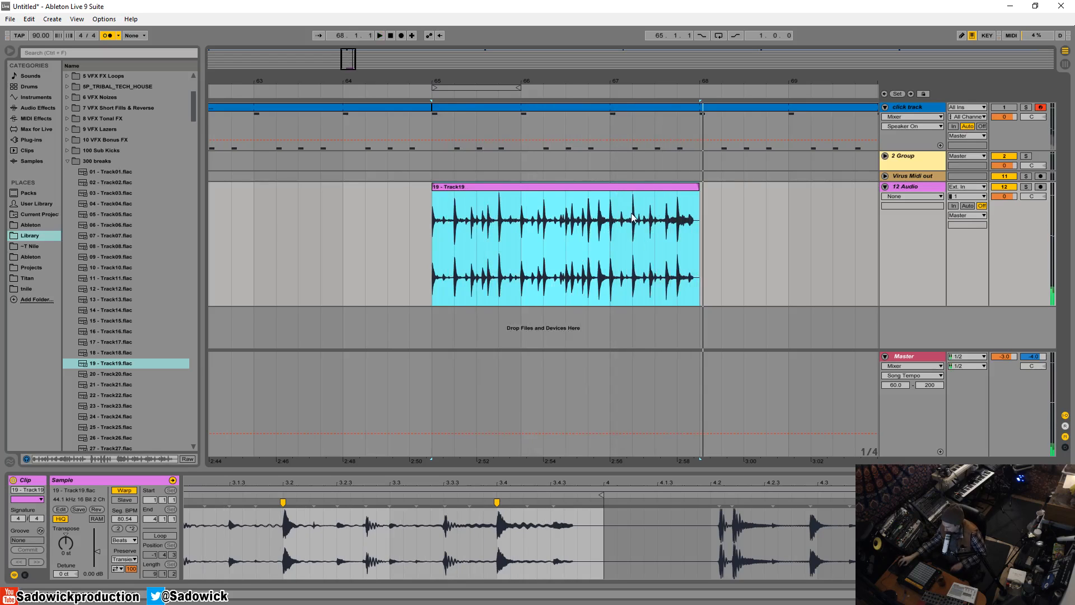
# Step: Shorten the clip to end at bar 67 and loop the arrangement over the resulting two-bar clip
pyautogui.click(588, 223)
pyautogui.moveTo(698, 196); pyautogui.dragTo(610, 196)
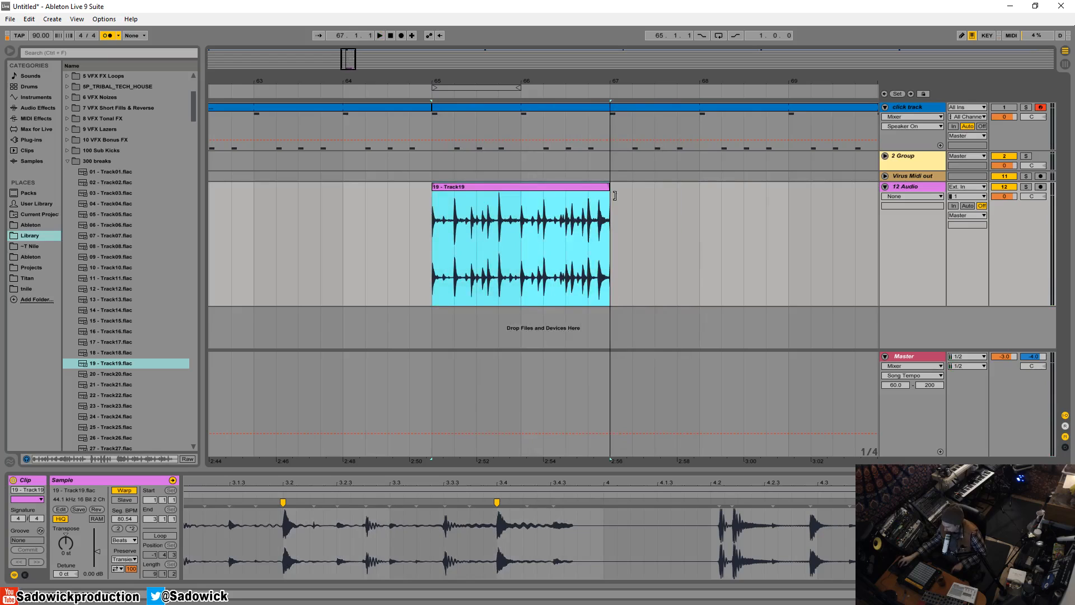
pyautogui.click(508, 229)
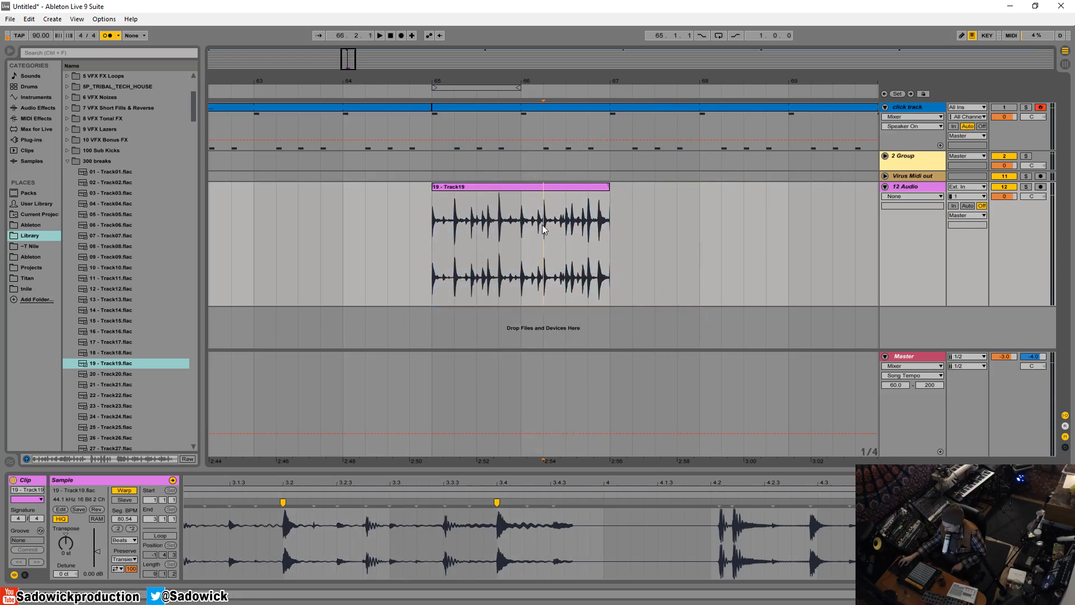
pyautogui.rightClick(544, 186)
pyautogui.click(568, 322)
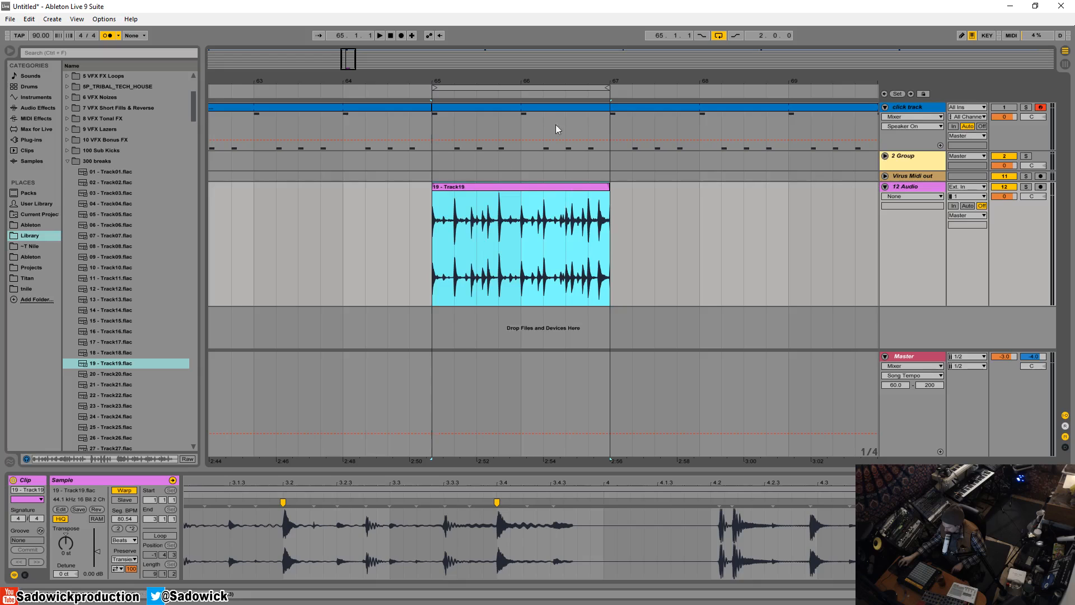
# Step: Play the two-bar loop from its start at bar 65
pyautogui.rightClick(481, 187)
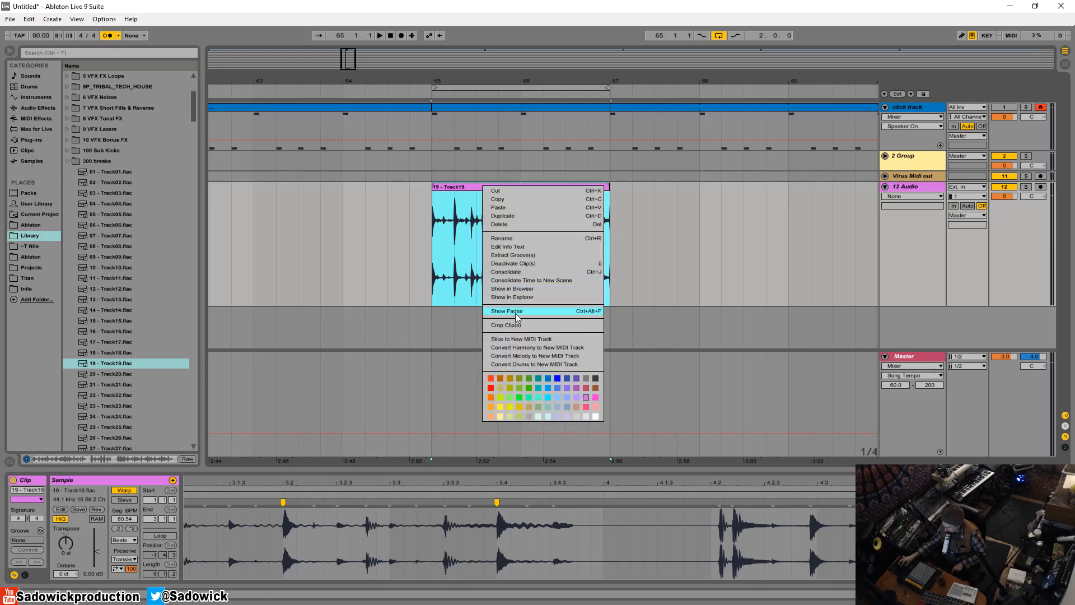
pyautogui.click(451, 182)
pyautogui.press('space')
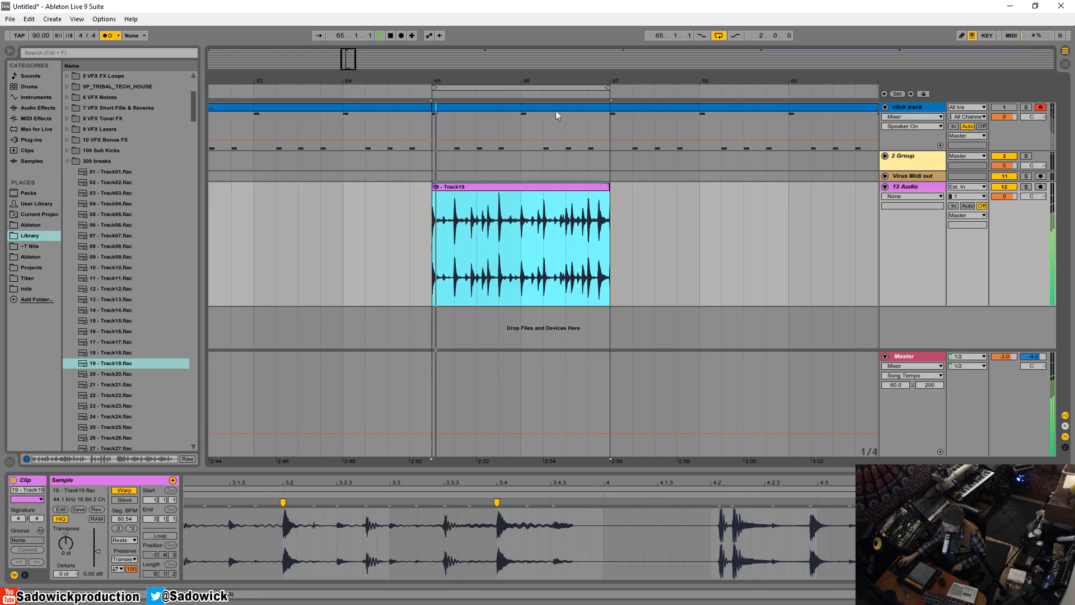
pyautogui.click(582, 96)
pyautogui.click(583, 95)
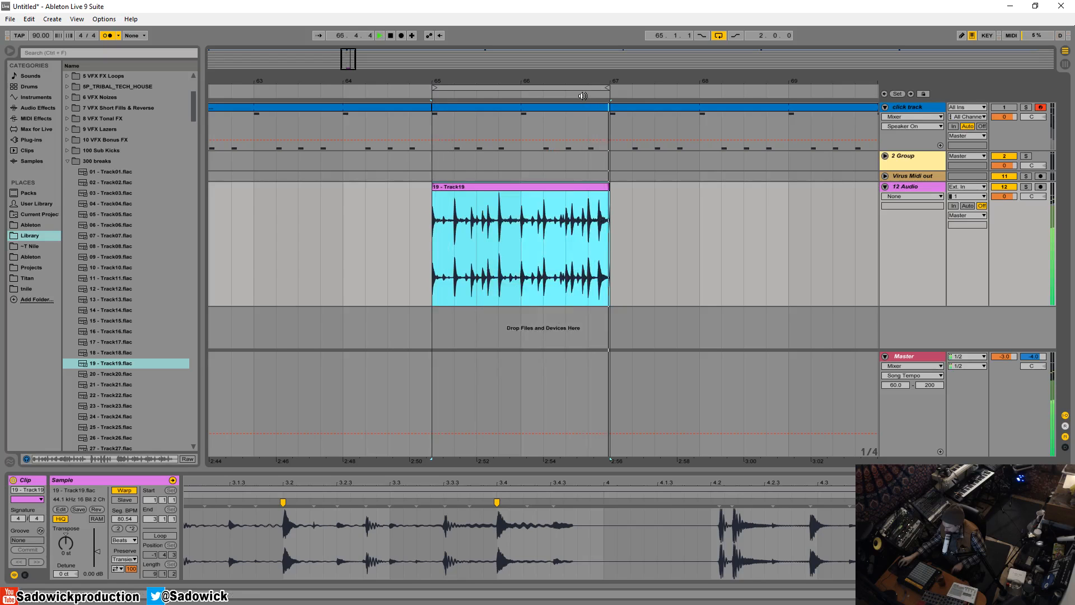
pyautogui.click(582, 96)
pyautogui.press('space')
# Step: Extend the clip's start back to 64.4.3 to include the two pickup hits and play from there
pyautogui.moveTo(439, 78); pyautogui.dragTo(448, 191)
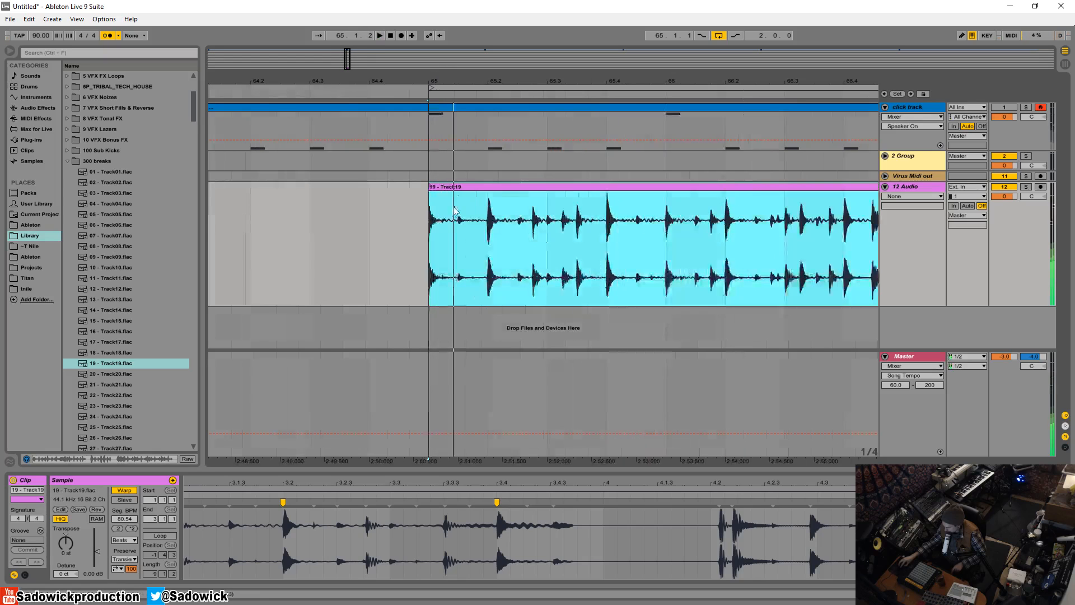
pyautogui.moveTo(536, 82); pyautogui.dragTo(441, 59)
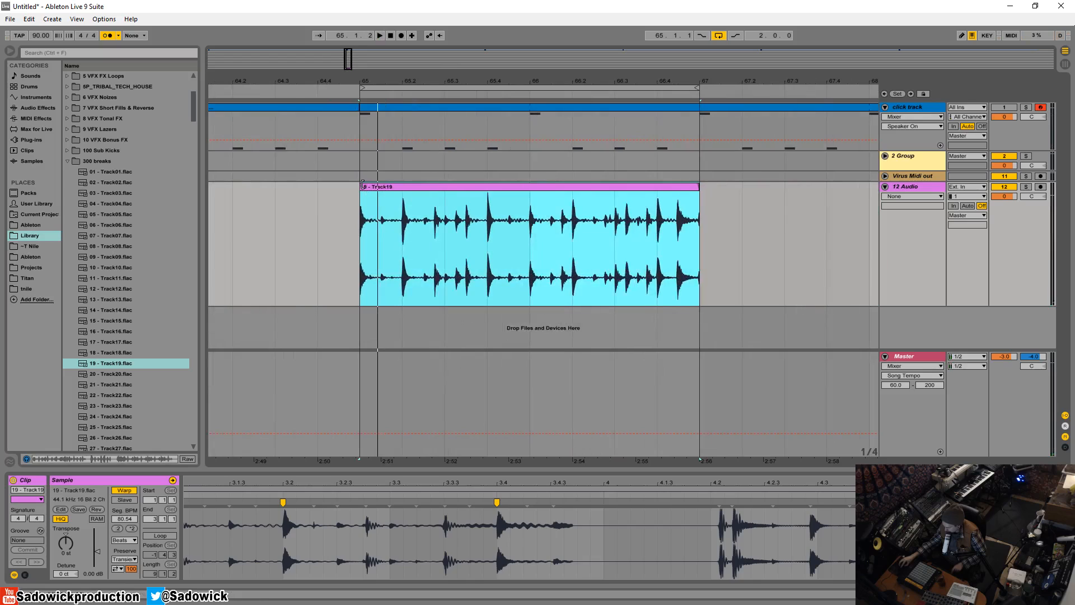
pyautogui.moveTo(363, 185); pyautogui.dragTo(301, 186)
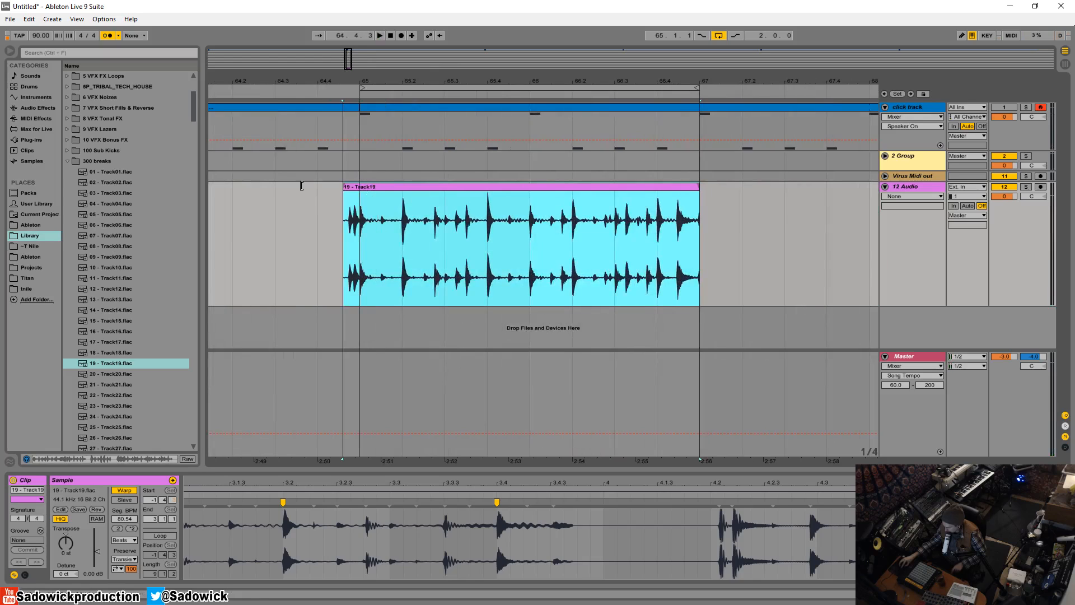
pyautogui.click(352, 225)
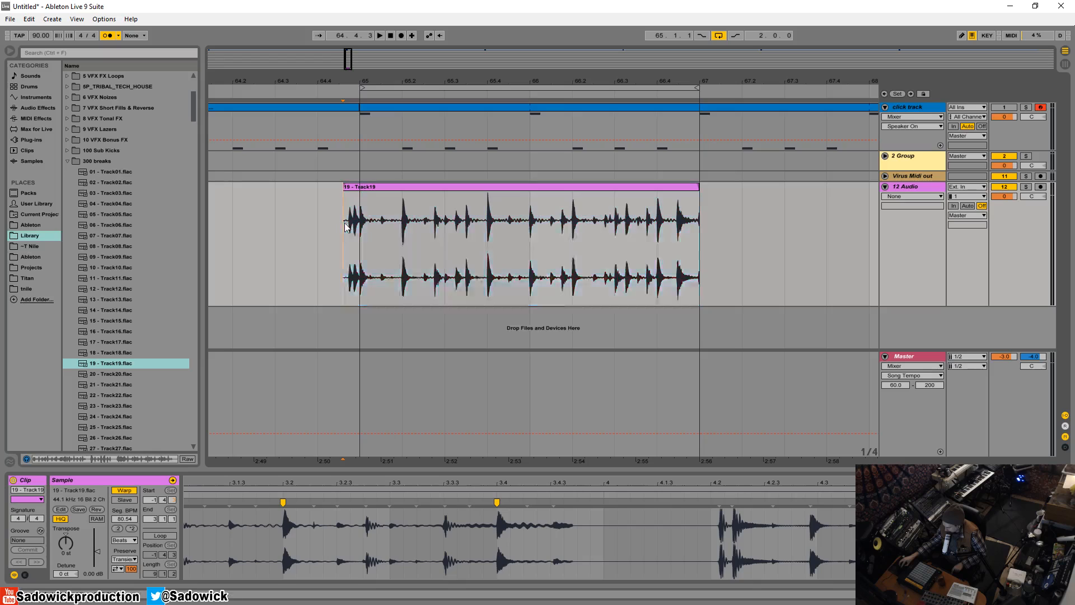
pyautogui.click(359, 189)
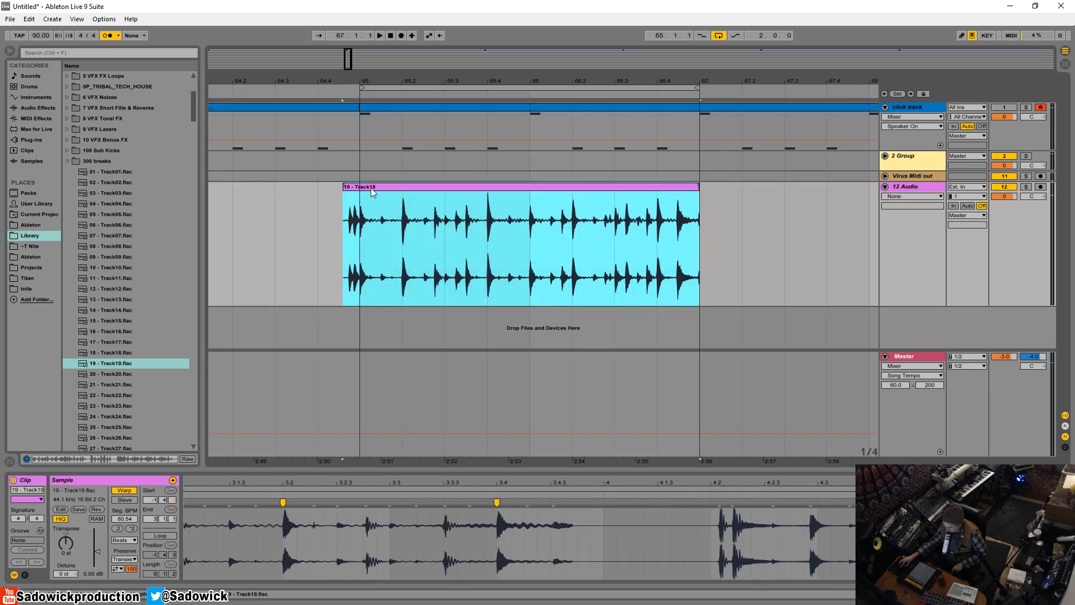
pyautogui.click(375, 225)
pyautogui.click(357, 187)
pyautogui.press('space')
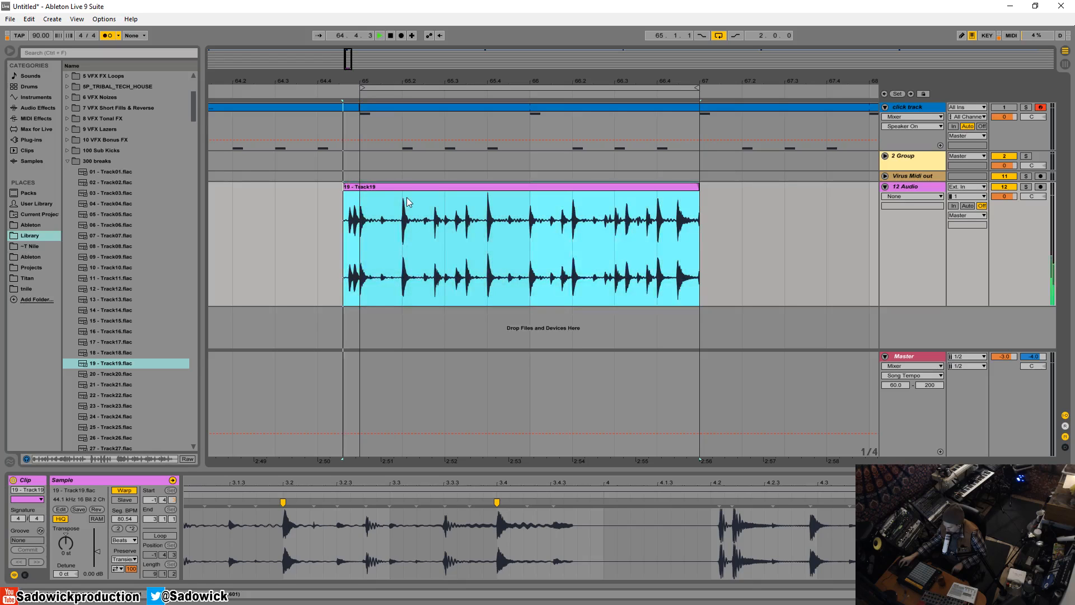
pyautogui.press('space')
# Step: Copy the beat from 64.4 to bar 65 with the pickup hits, paste it at 66.4, and play the ending
pyautogui.moveTo(358, 215); pyautogui.dragTo(363, 214)
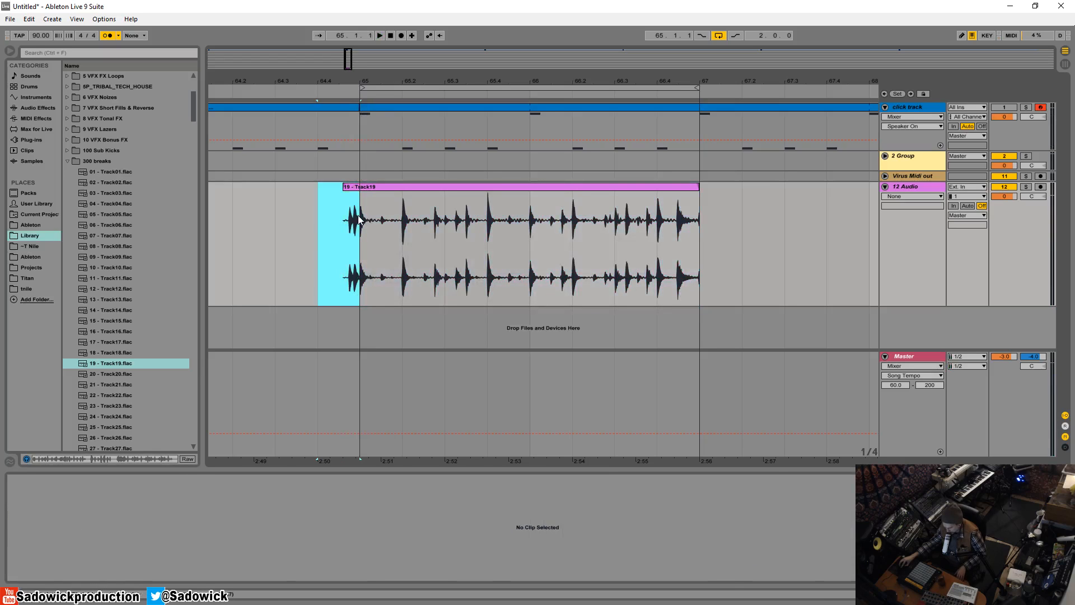
pyautogui.click(359, 218)
pyautogui.click(664, 221)
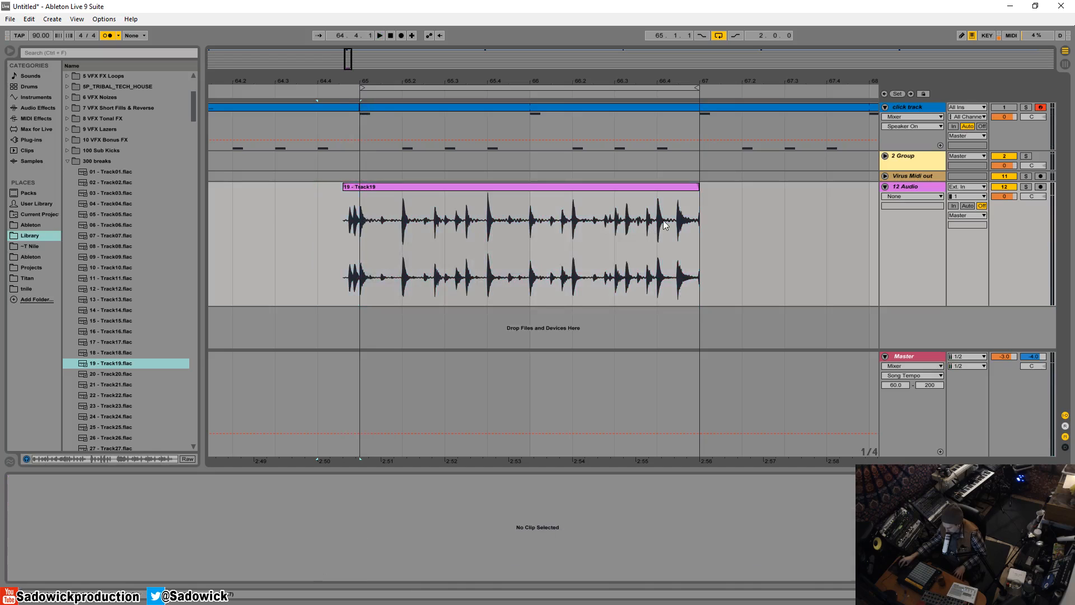
pyautogui.click(658, 219)
pyautogui.moveTo(322, 220); pyautogui.dragTo(363, 224)
pyautogui.click(658, 218)
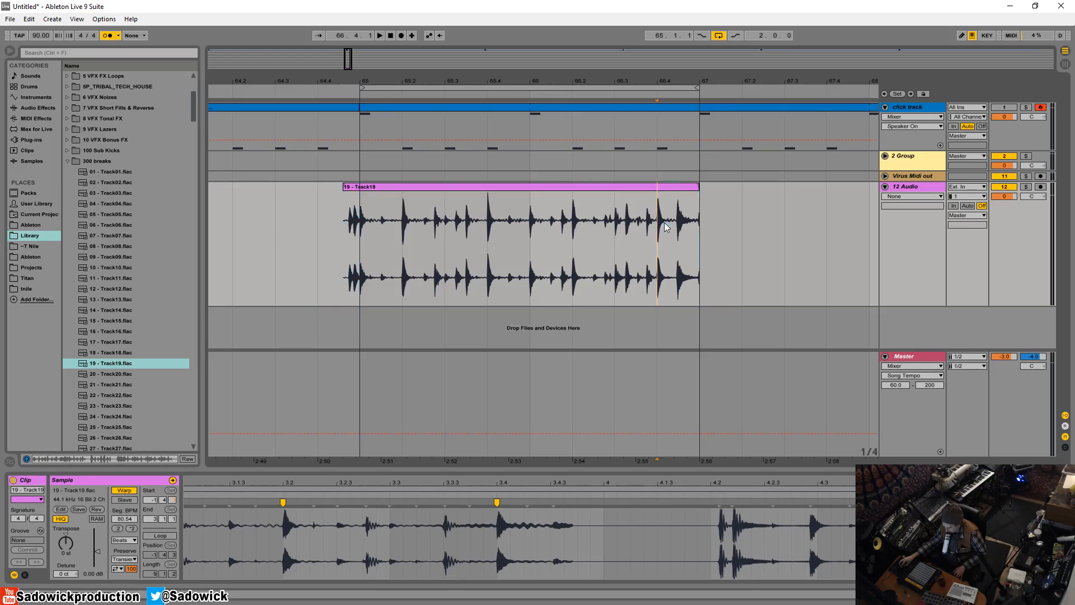
pyautogui.hotkey('ctrl', 'v')
pyautogui.click(657, 206)
pyautogui.press('space')
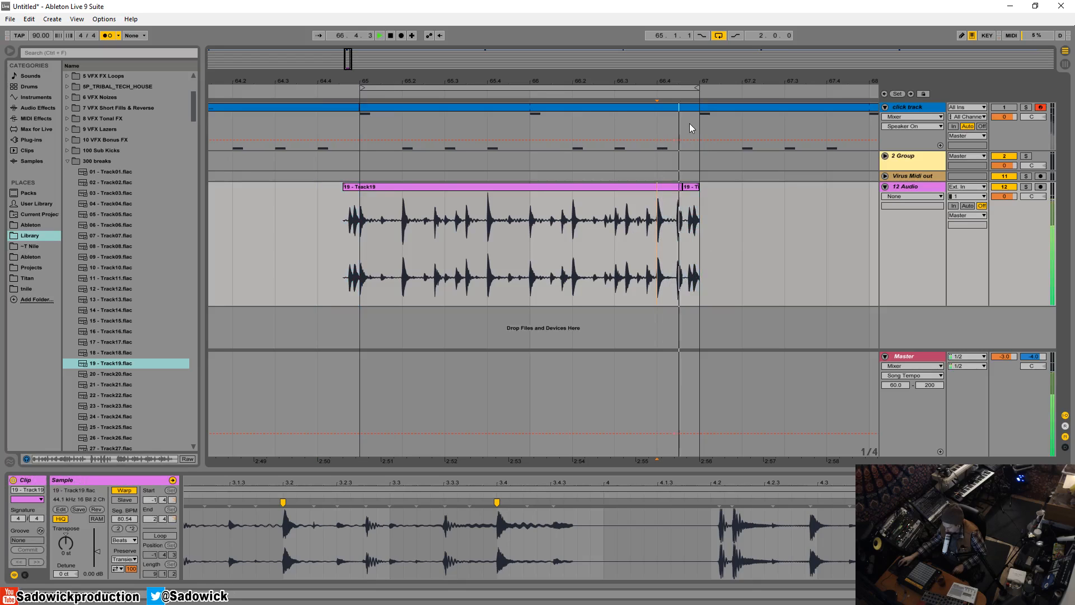
pyautogui.press('space')
# Step: Turn the arrangement grid off and move the boundary between the main clip and the pasted piece to the first pickup hit
pyautogui.moveTo(696, 80); pyautogui.dragTo(624, 130)
pyautogui.click(533, 187)
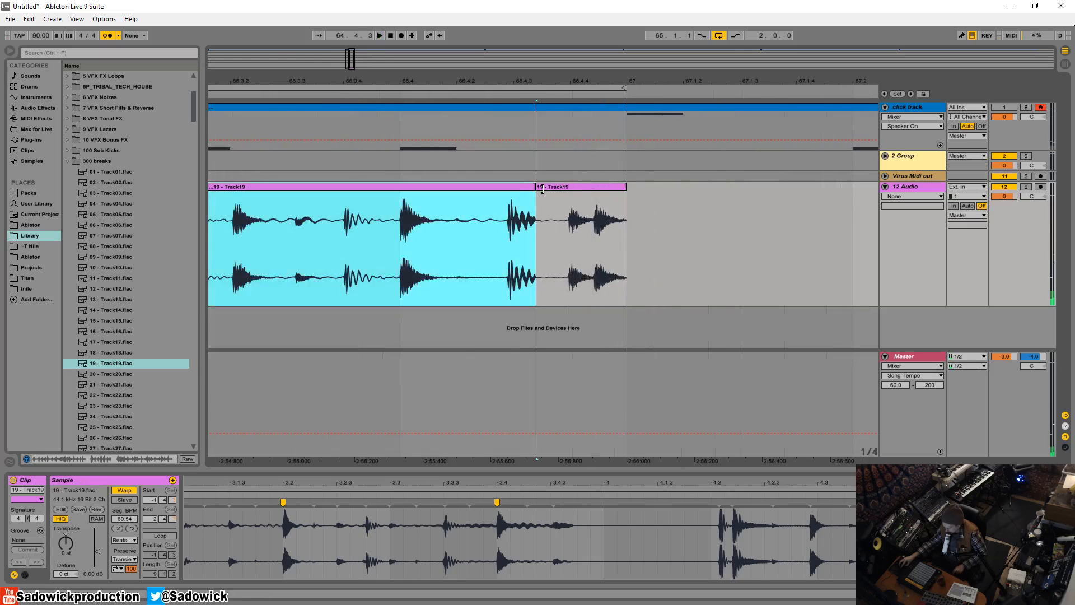
pyautogui.rightClick(561, 225)
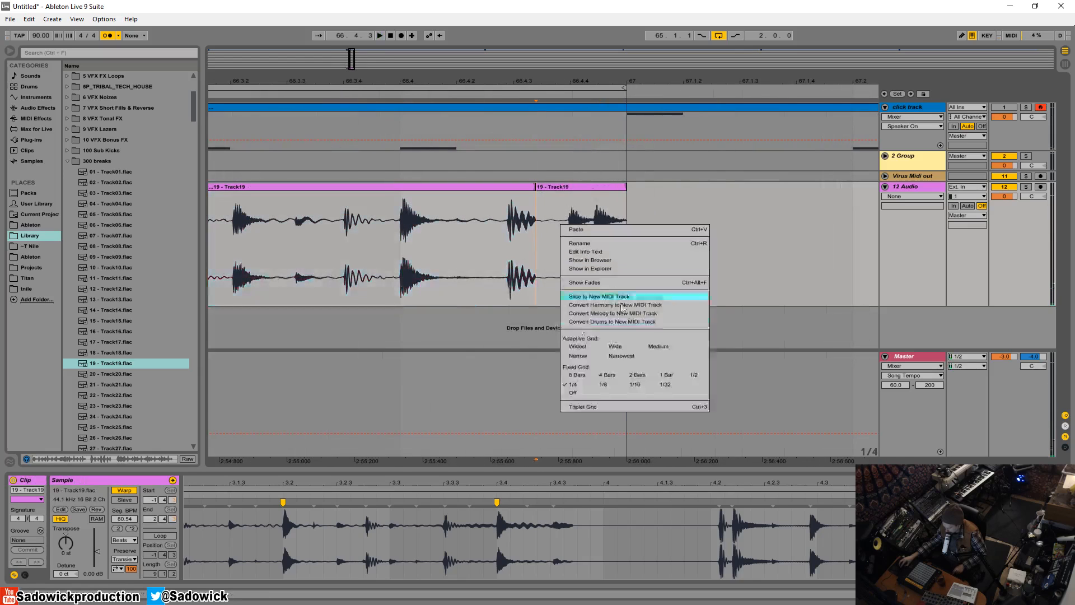
pyautogui.click(582, 392)
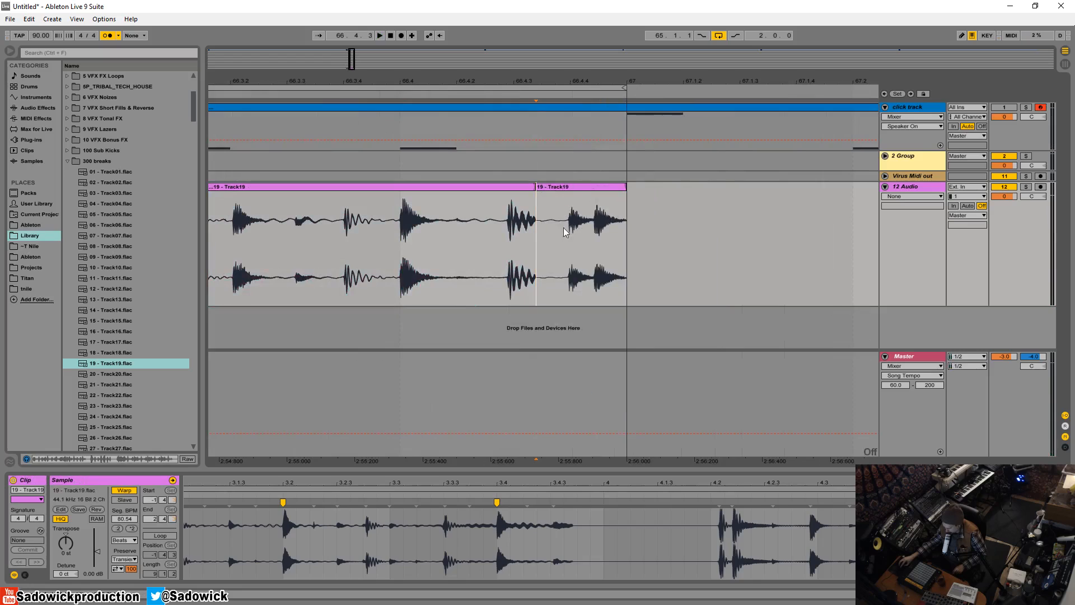
pyautogui.moveTo(536, 188); pyautogui.dragTo(568, 189)
pyautogui.moveTo(579, 82); pyautogui.dragTo(449, 179)
pyautogui.moveTo(448, 77)
pyautogui.mouseDown()
pyautogui.moveTo(478, 77)
pyautogui.moveTo(592, 12)
pyautogui.mouseUp()
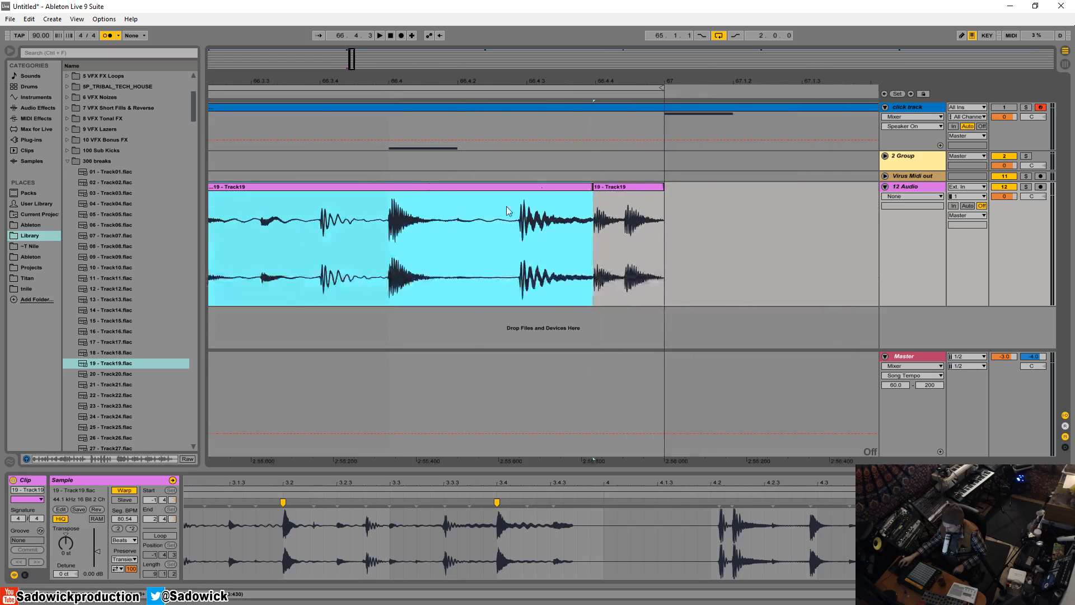
# Step: Play from 66.4 through the pasted pickup hits and across the loop point
pyautogui.click(404, 216)
pyautogui.click(392, 217)
pyautogui.press('space')
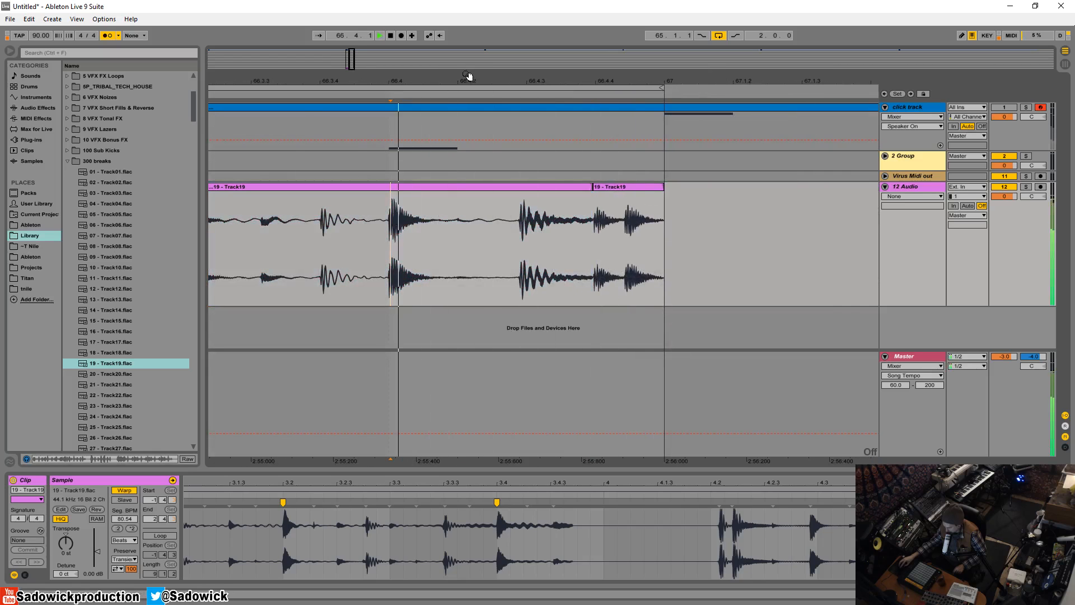
pyautogui.moveTo(353, 55); pyautogui.dragTo(348, 59)
pyautogui.press('space')
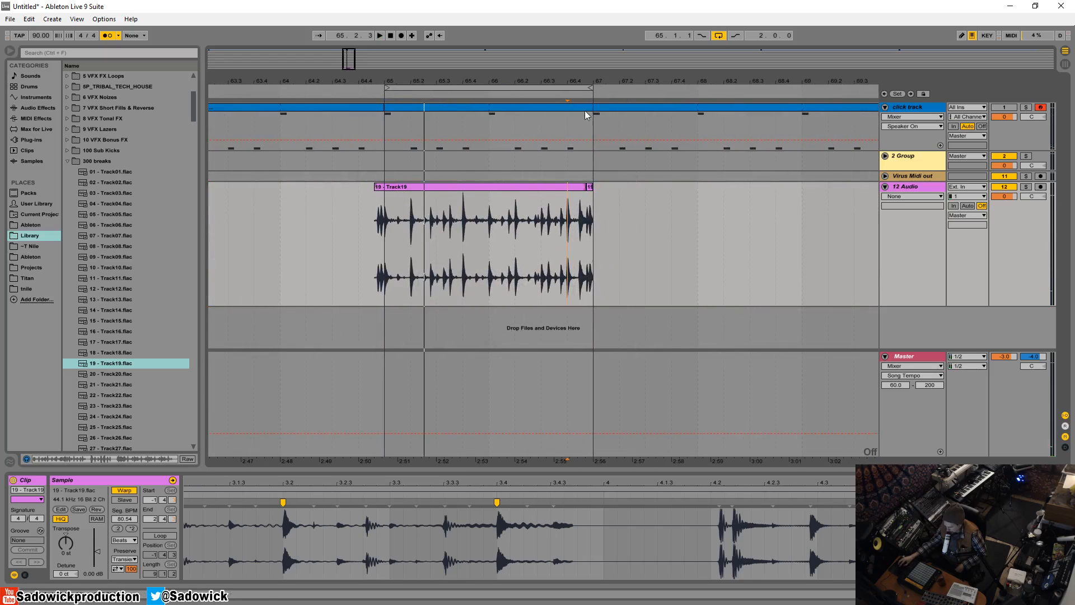
# Step: Set the arrangement to the Narrow adaptive grid and shorten the loop to one bar, from 65 to 66
pyautogui.moveTo(591, 88)
pyautogui.mouseDown()
pyautogui.moveTo(493, 99)
pyautogui.moveTo(599, 90)
pyautogui.mouseUp()
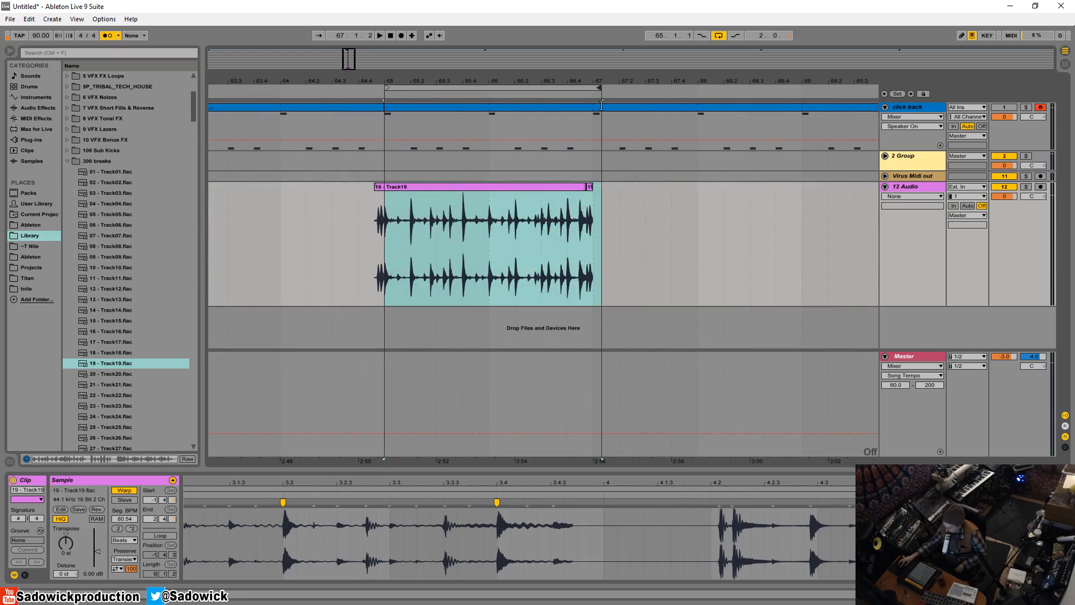
pyautogui.rightClick(485, 169)
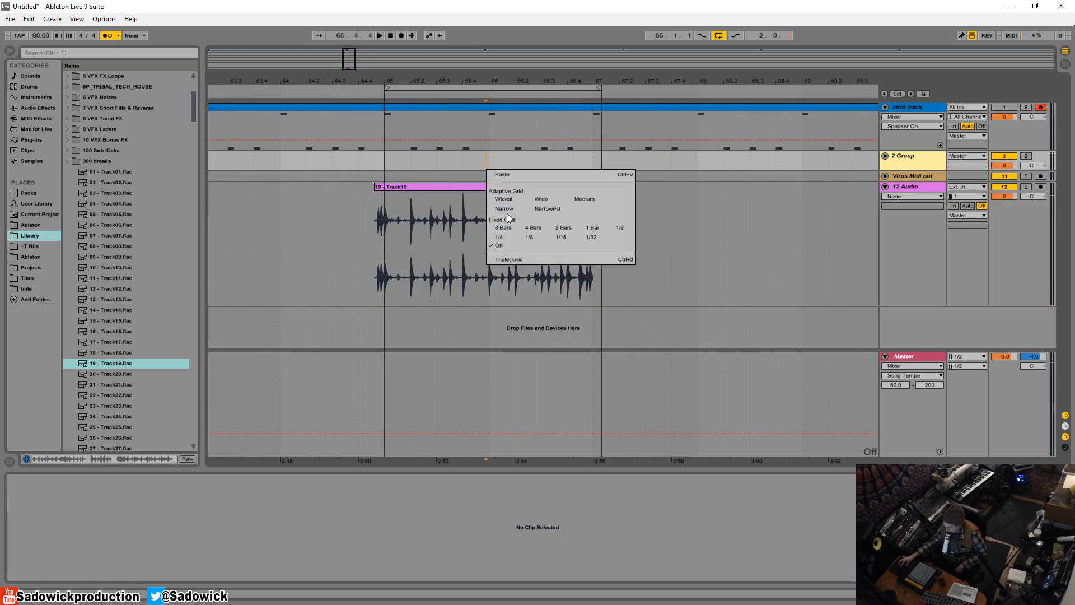
pyautogui.click(506, 209)
pyautogui.moveTo(596, 94); pyautogui.dragTo(492, 95)
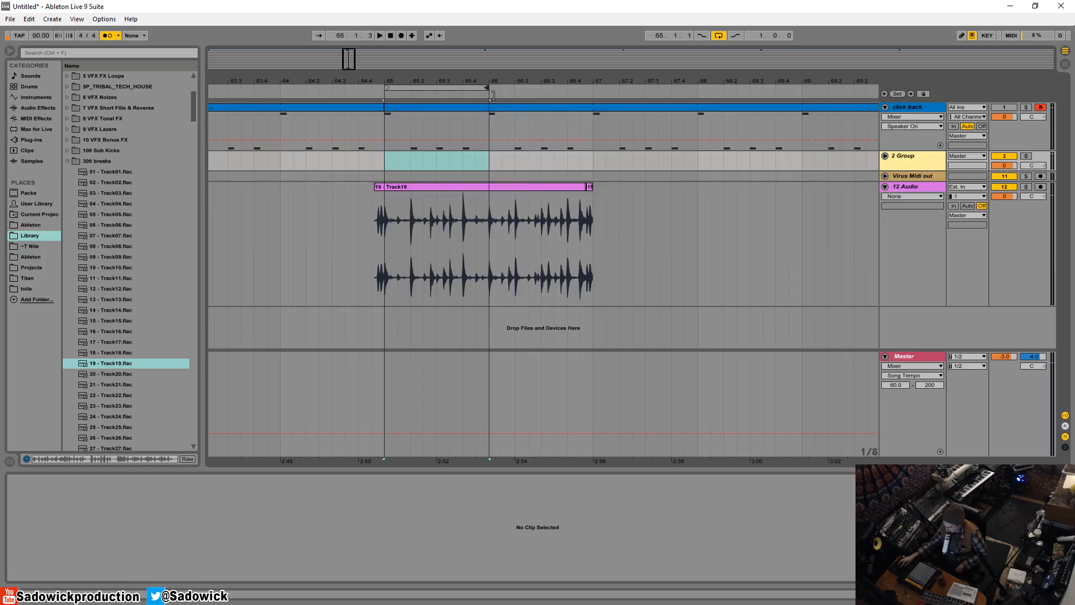
# Step: Choose Beats as the warp mode for the drum break clip
pyautogui.click(384, 218)
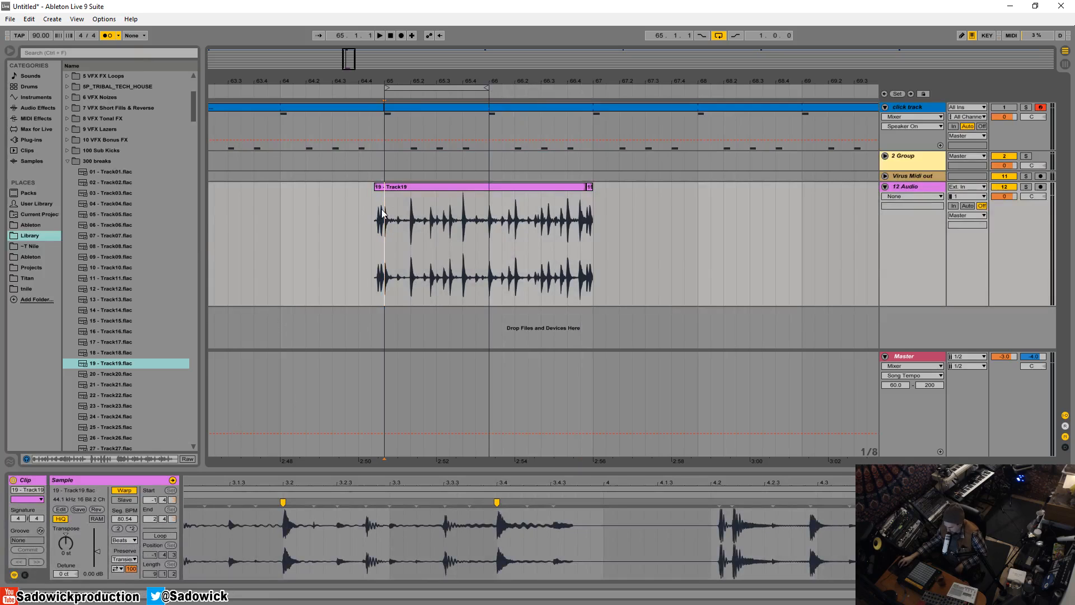
pyautogui.click(129, 540)
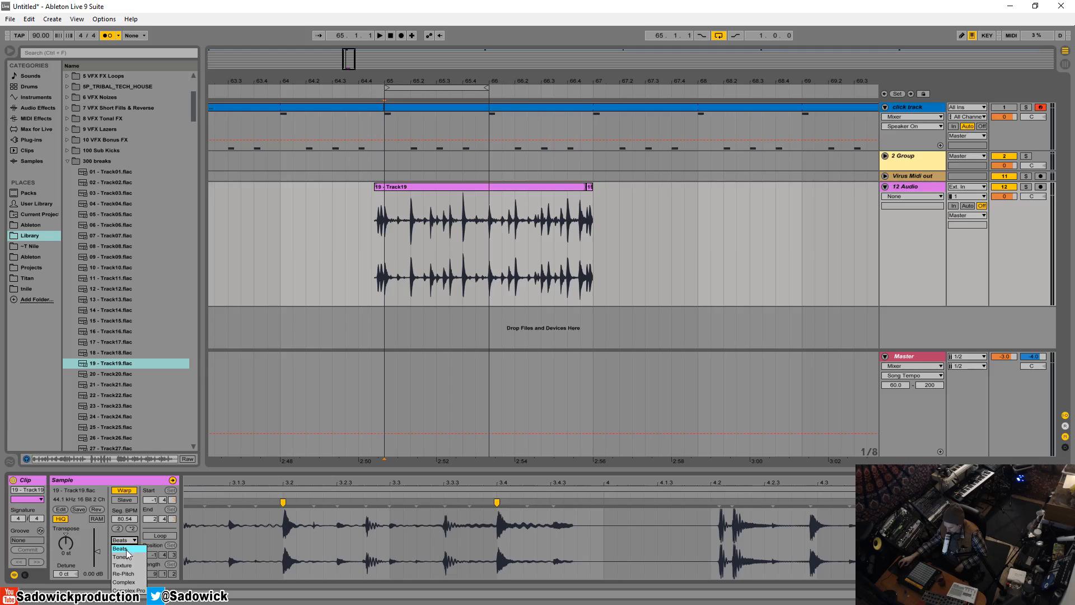
pyautogui.click(120, 549)
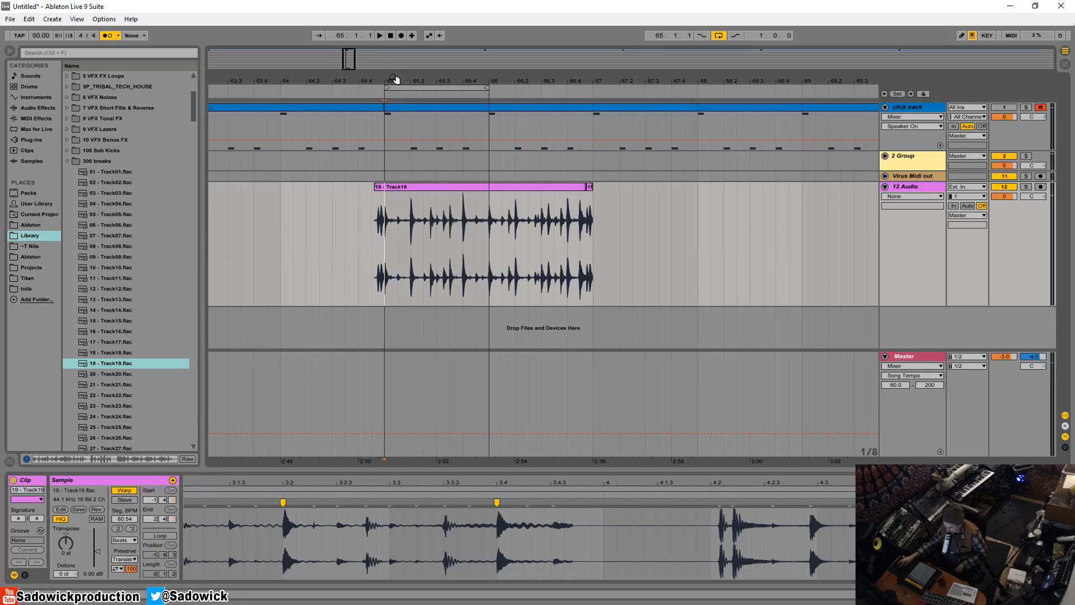
# Step: Trim the clip's start to bar 65, removing the leading pickup hits, and play it from there
pyautogui.moveTo(394, 79); pyautogui.dragTo(392, 132)
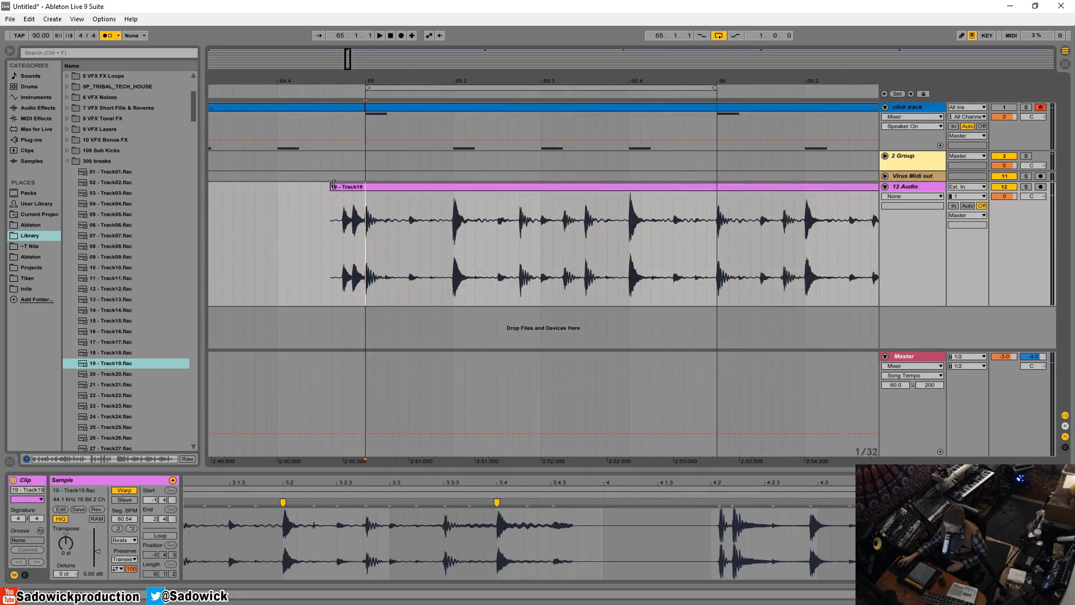
pyautogui.moveTo(331, 185); pyautogui.dragTo(368, 184)
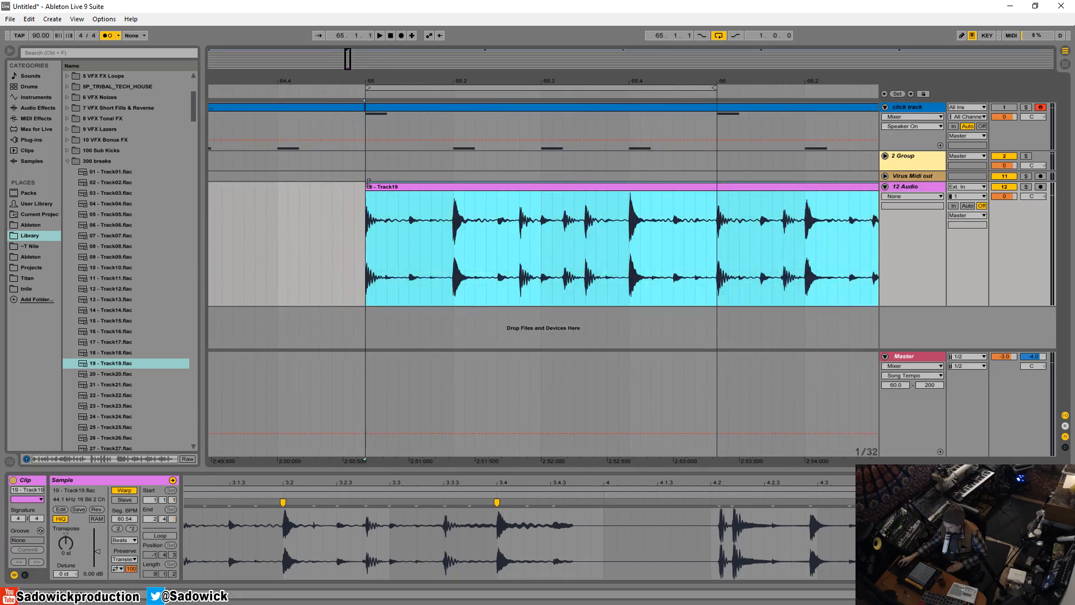
pyautogui.click(366, 223)
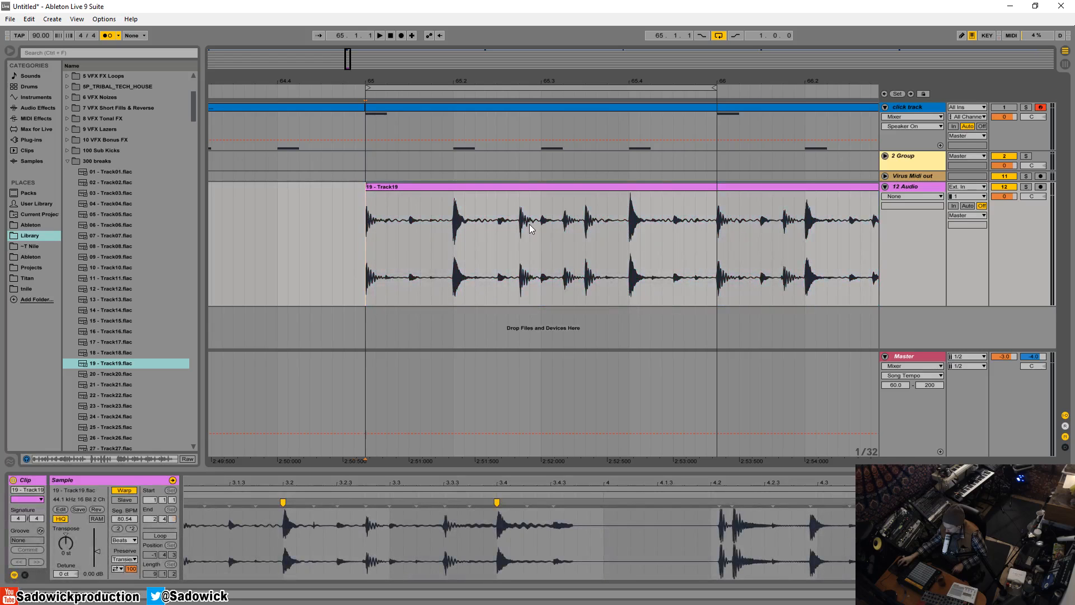
pyautogui.press('space')
pyautogui.press('space')
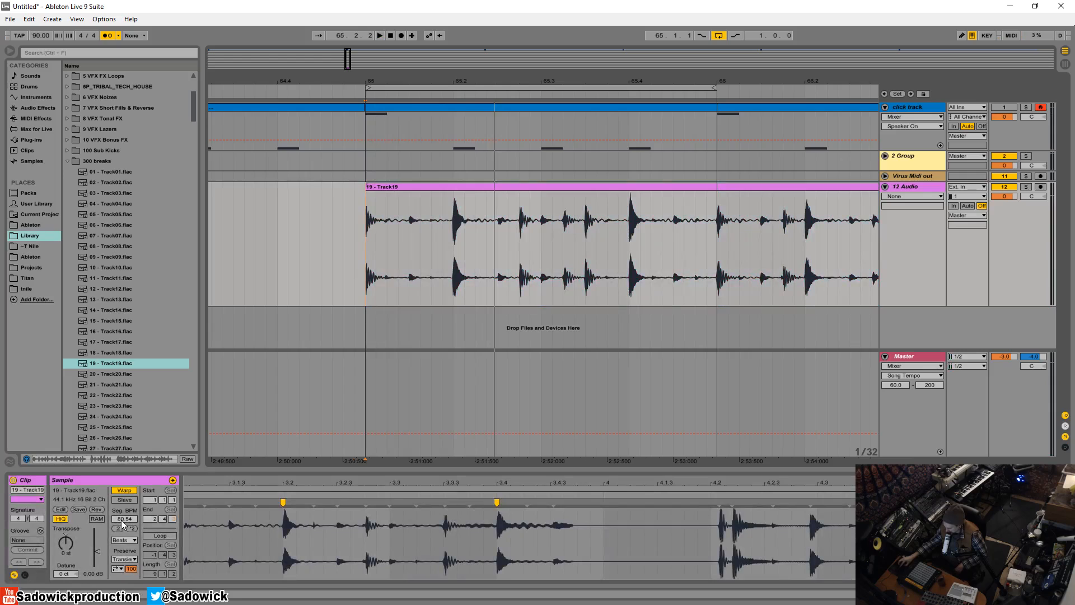
# Step: Lower the project tempo to 40 BPM and play the warped break
pyautogui.click(44, 38)
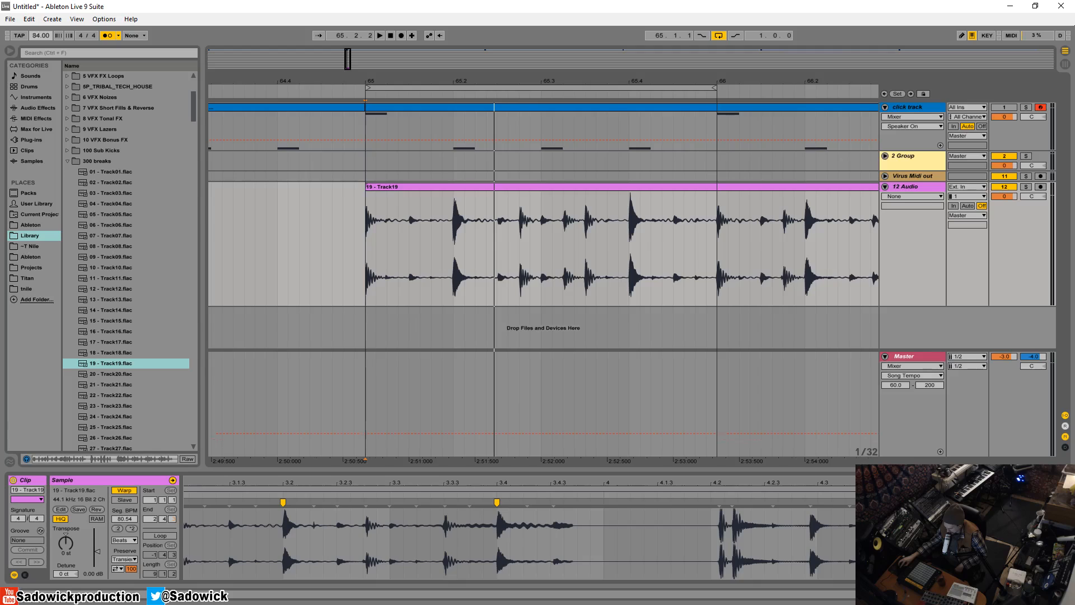
pyautogui.moveTo(43, 42); pyautogui.dragTo(44, 66)
pyautogui.press('space')
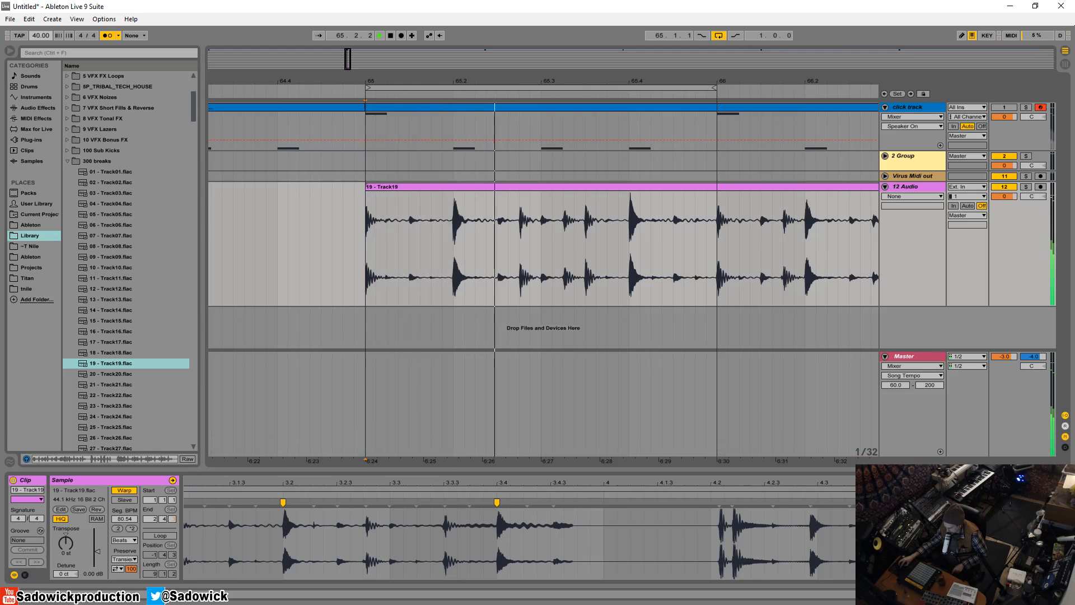
pyautogui.press('space')
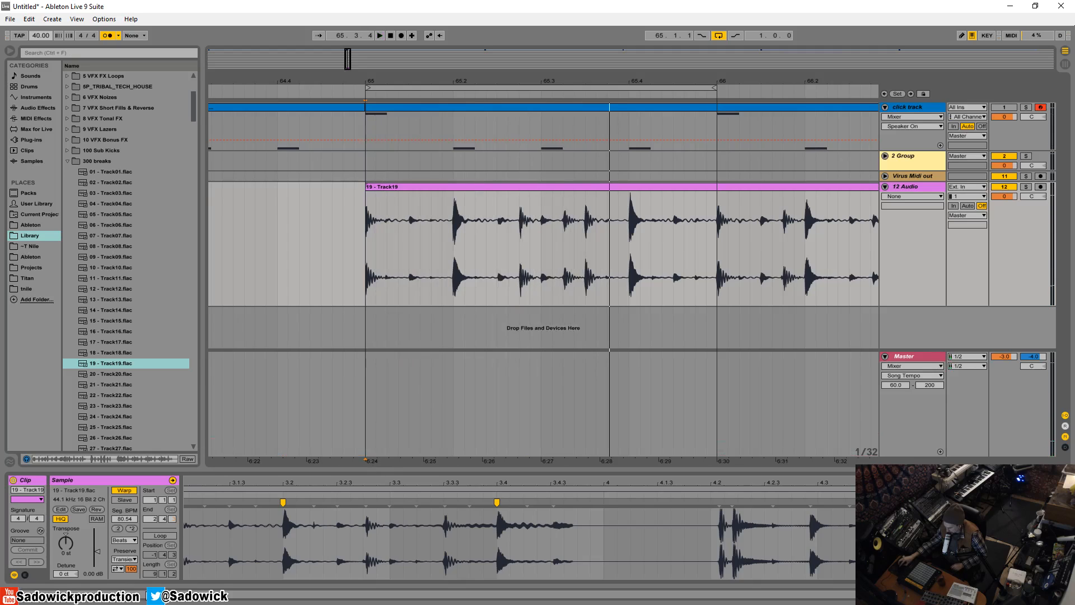
# Step: Set the project tempo to 89 BPM and the clip's Beats preserve resolution to 1/16
pyautogui.moveTo(37, 37); pyautogui.dragTo(37, 10)
pyautogui.click(123, 539)
pyautogui.click(123, 545)
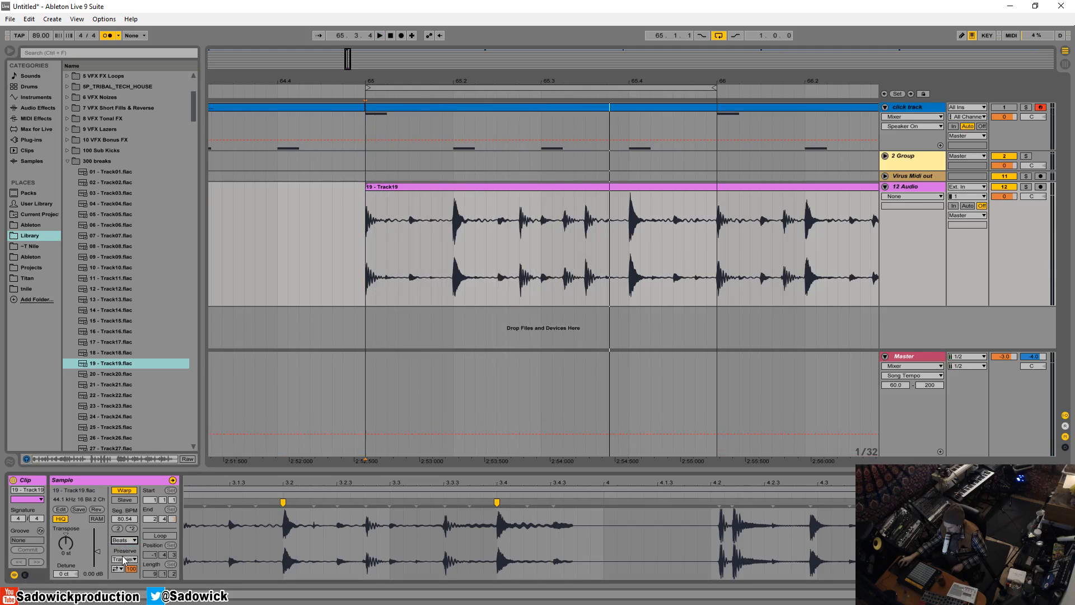
pyautogui.click(122, 559)
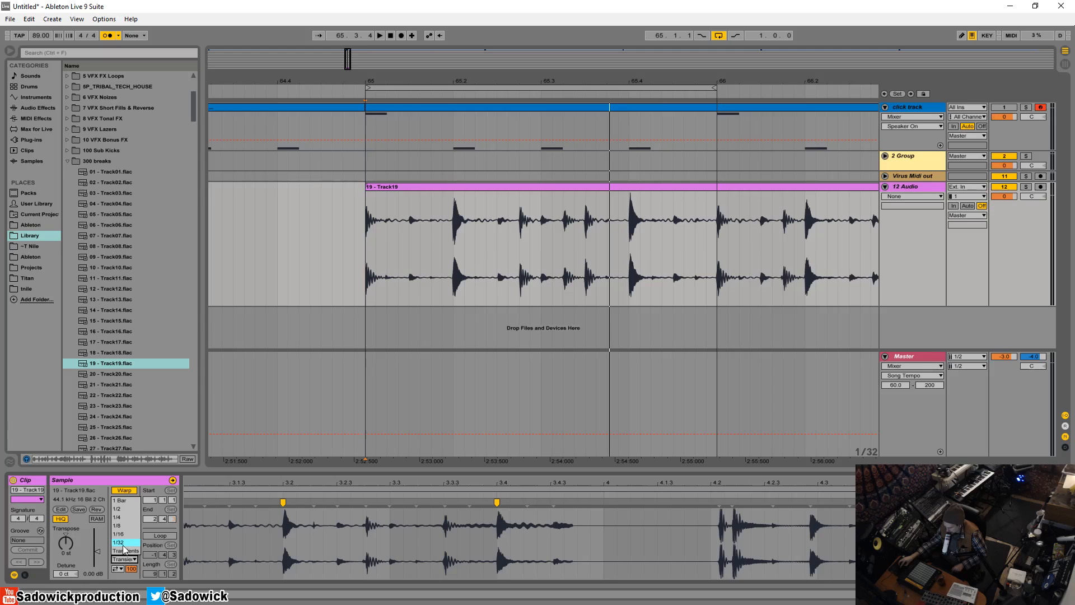
pyautogui.click(125, 534)
pyautogui.click(384, 187)
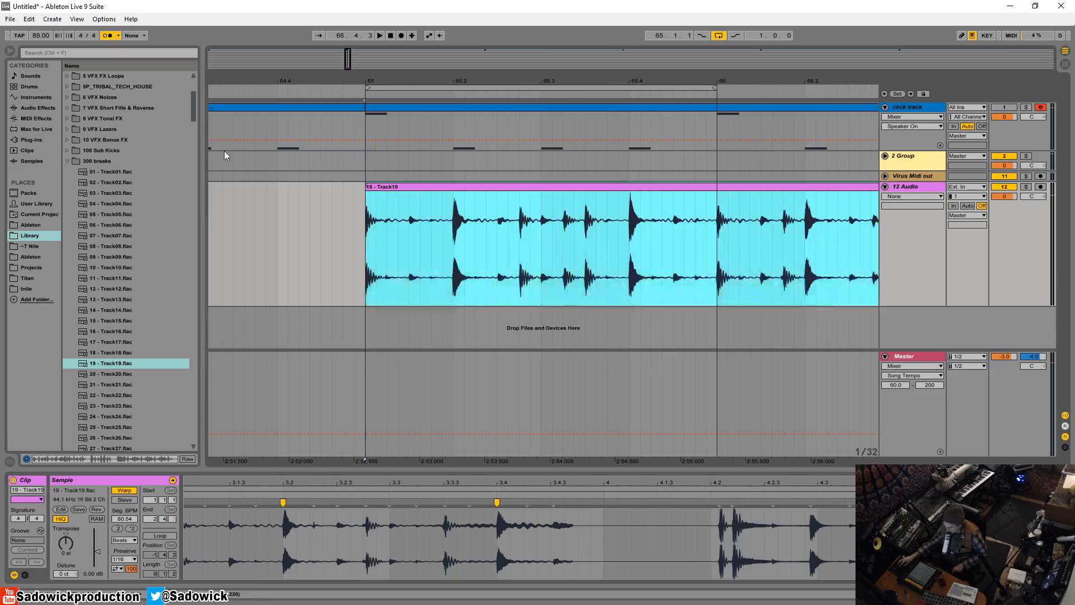
# Step: Lower the project tempo to 42 BPM and play the break at that speed
pyautogui.moveTo(38, 37); pyautogui.dragTo(38, 84)
pyautogui.press('space')
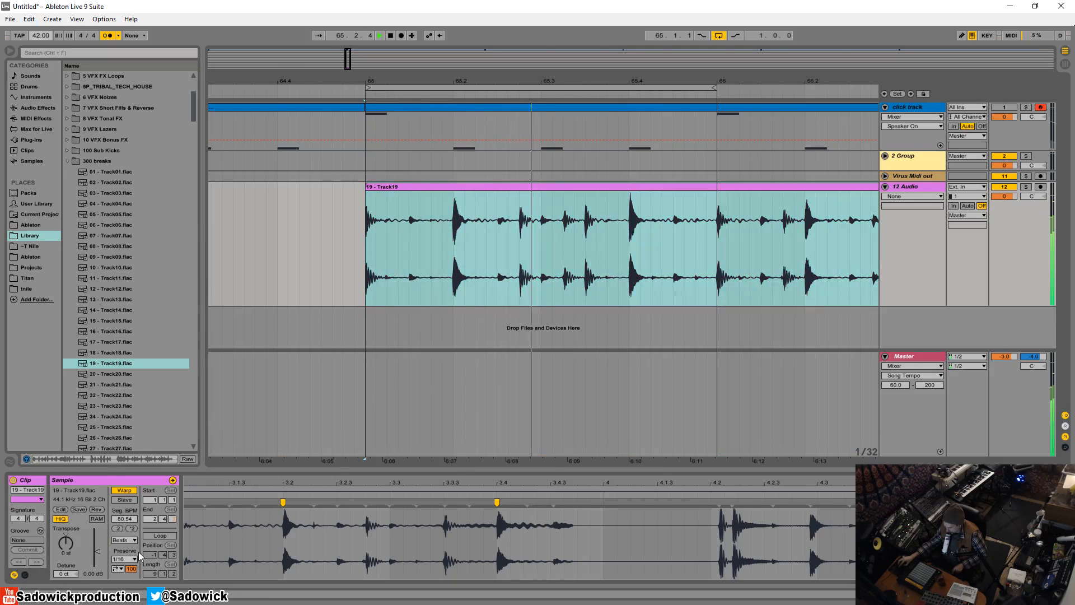
pyautogui.press('space')
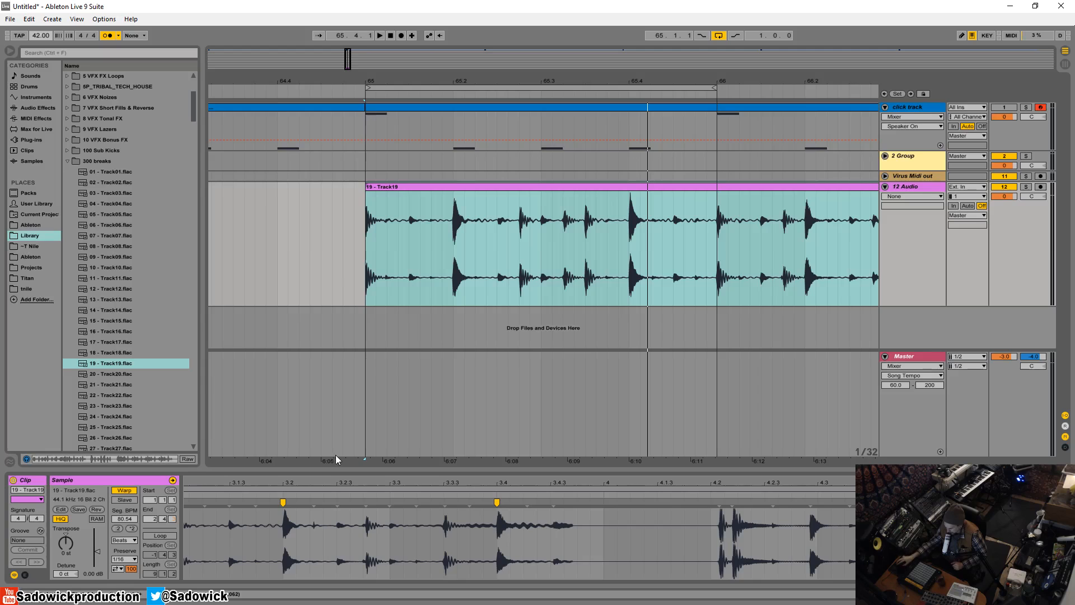
# Step: Set the clip's transient loop mode to Loop Forward and play the break from bar 65
pyautogui.moveTo(365, 78); pyautogui.dragTo(341, 236)
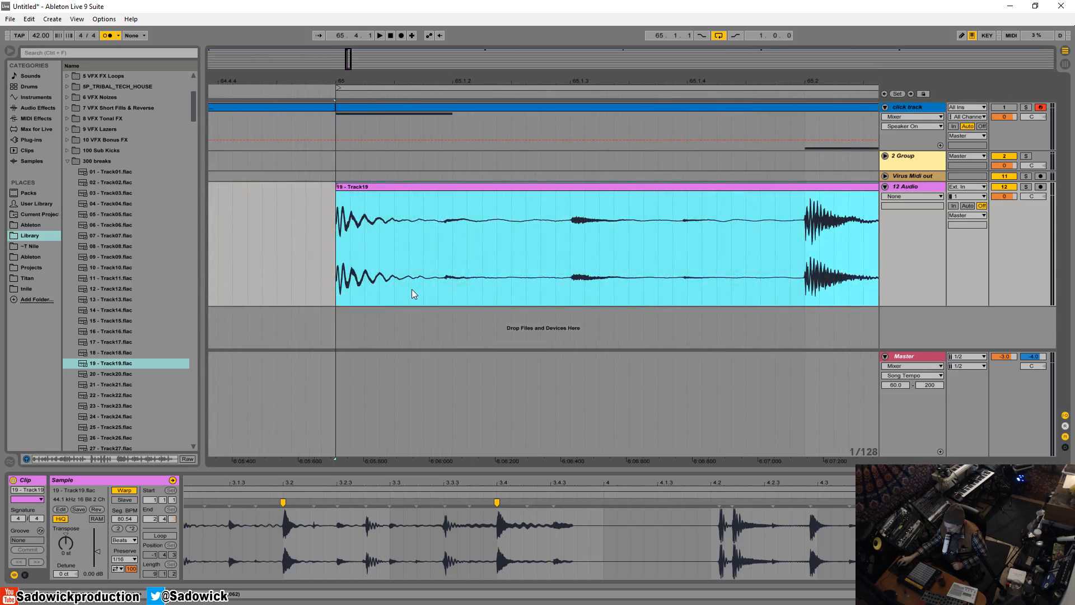
pyautogui.click(120, 569)
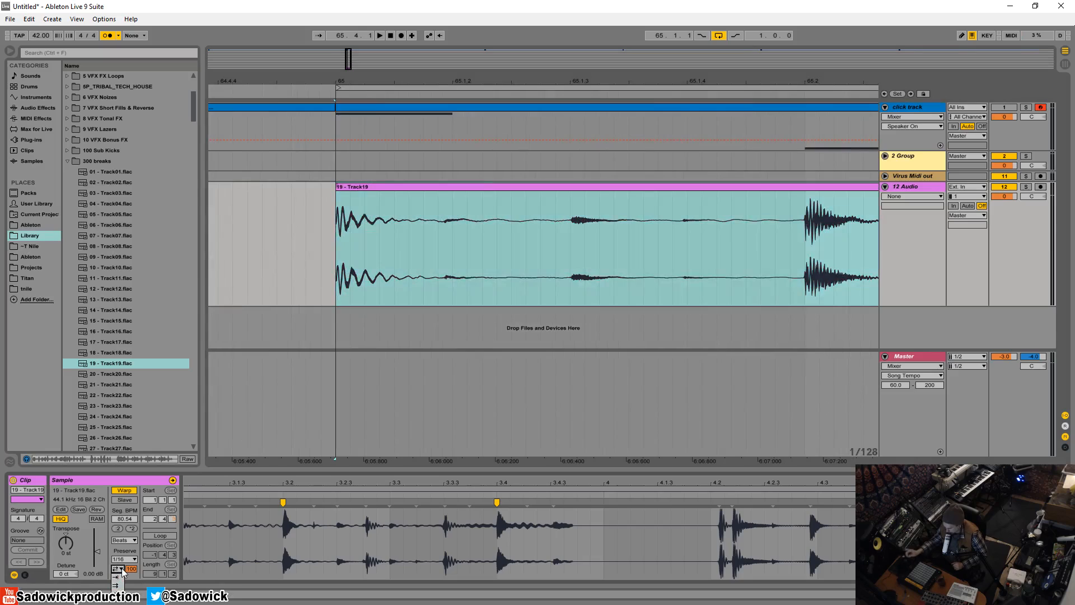
pyautogui.click(119, 585)
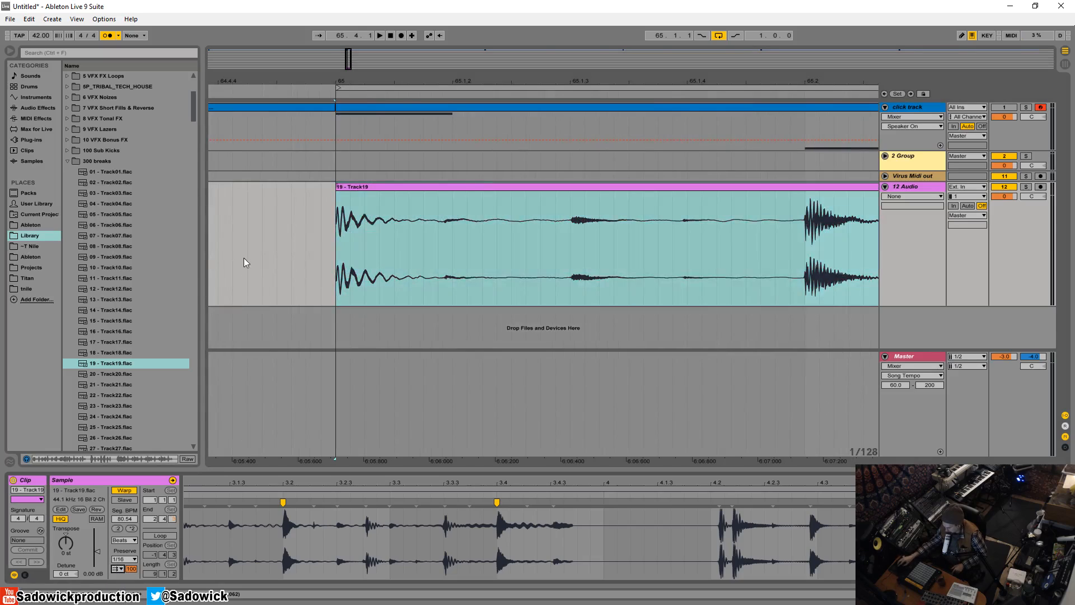
pyautogui.click(382, 189)
pyautogui.press('space')
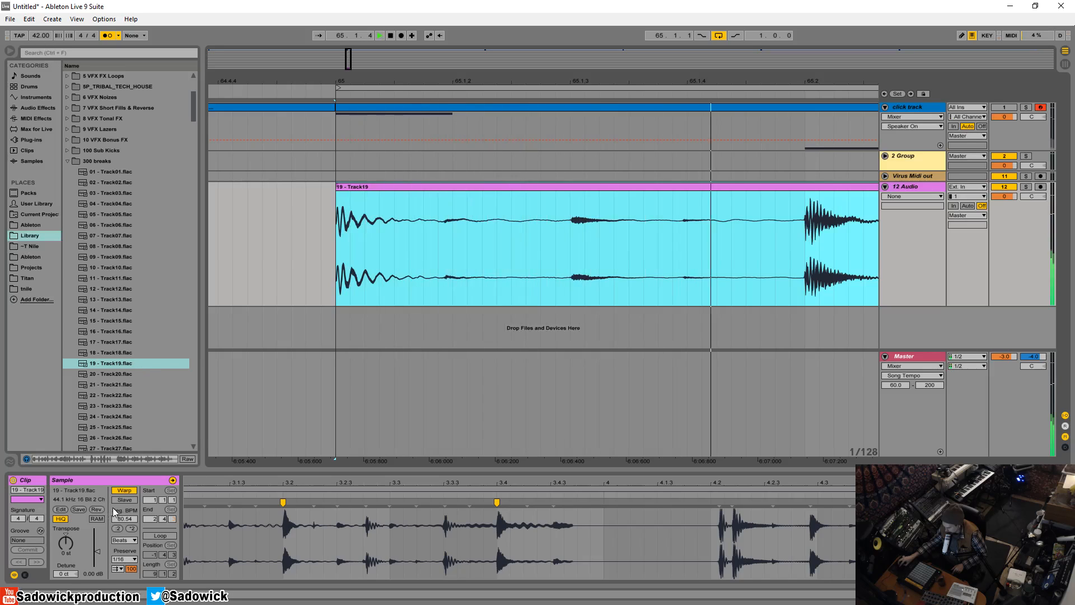
pyautogui.click(127, 565)
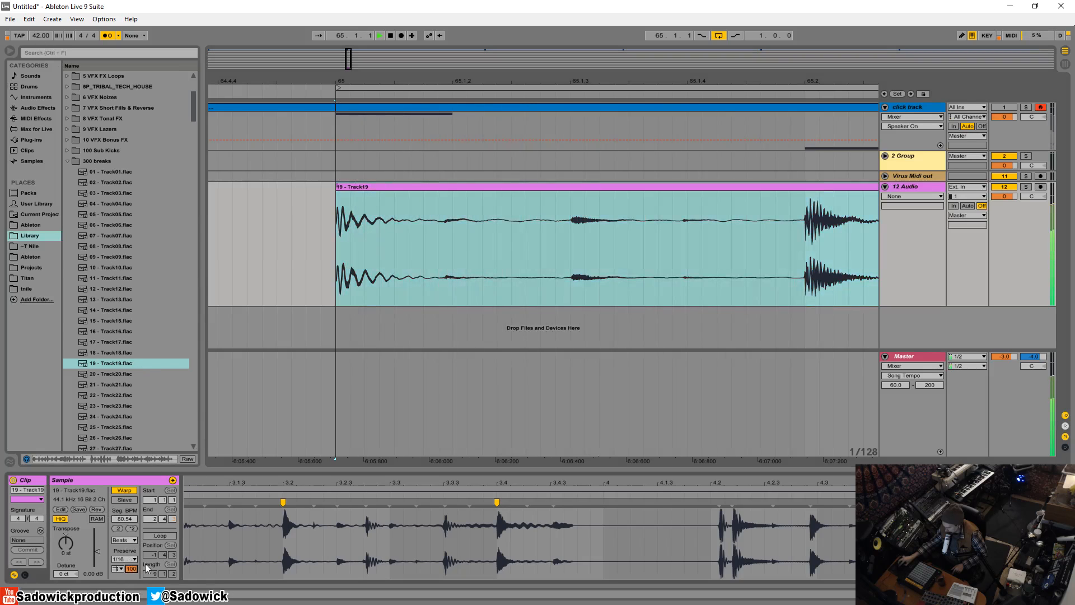
pyautogui.press('space')
# Step: Set the transient loop mode to Loop Off, lower the transient envelope to 6, and play the break before switching the metronome off
pyautogui.click(117, 569)
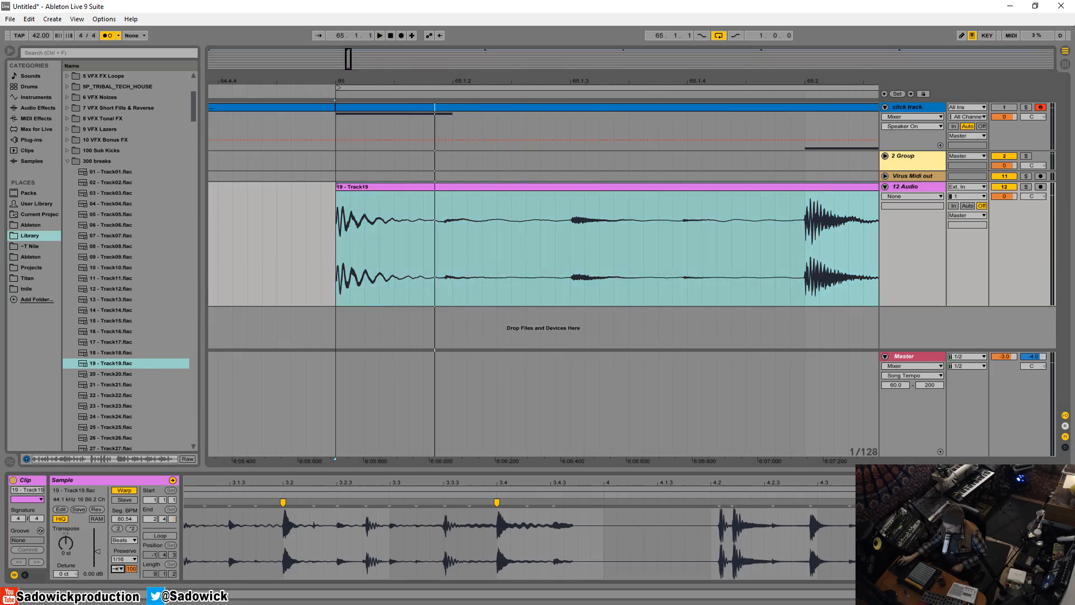
pyautogui.moveTo(560, 81); pyautogui.dragTo(390, 22)
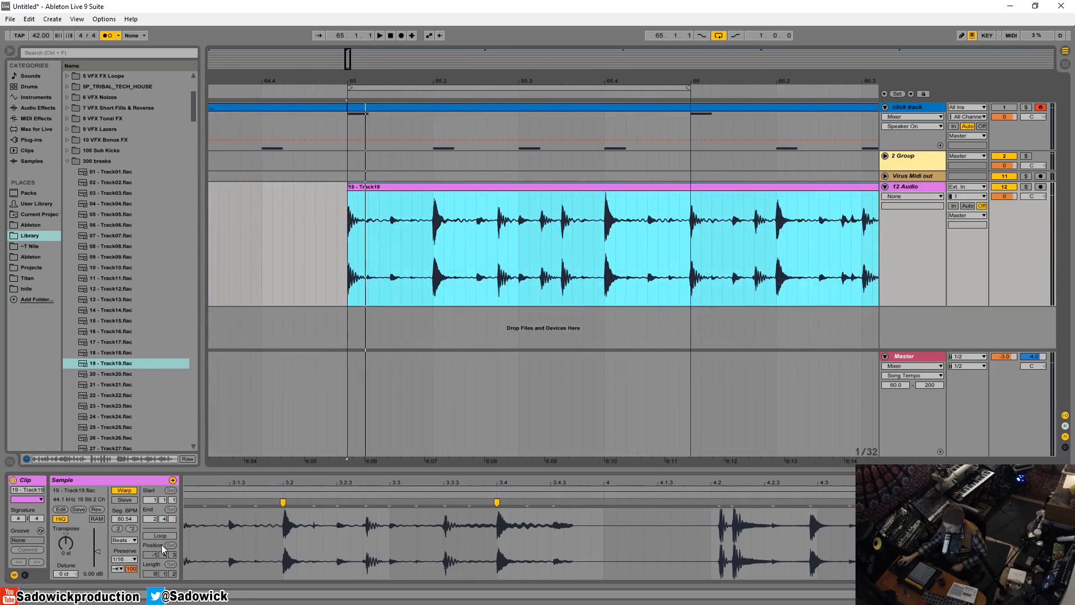
pyautogui.click(132, 569)
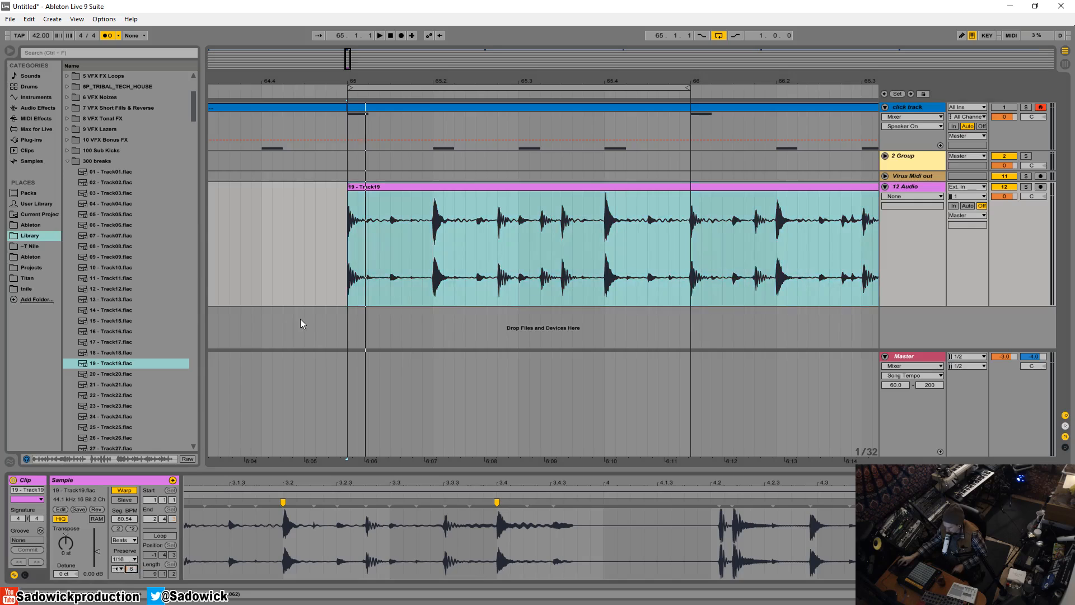
pyautogui.press('space')
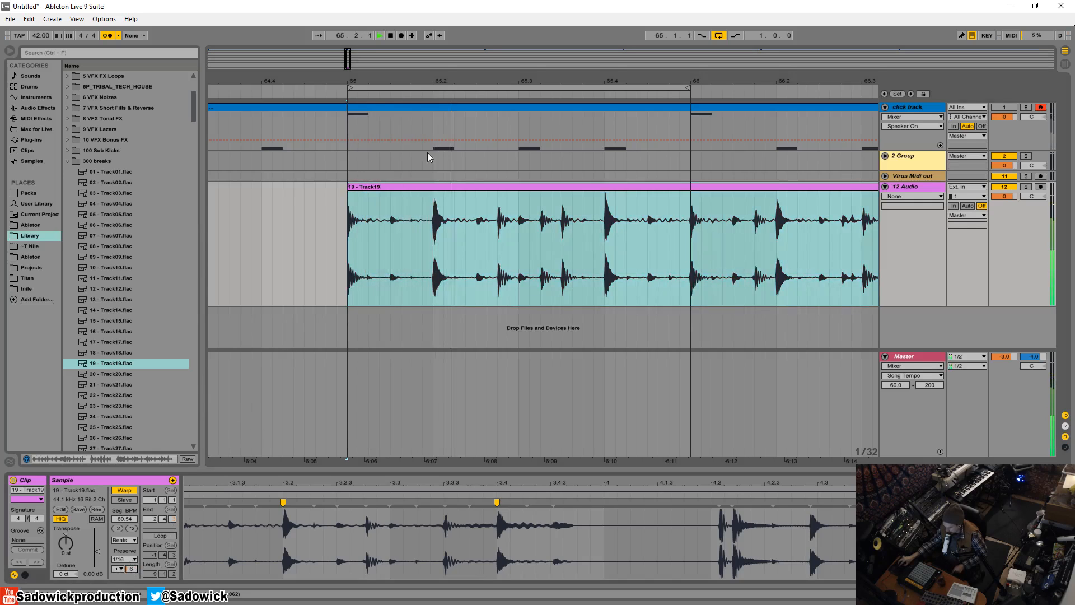
pyautogui.click(108, 36)
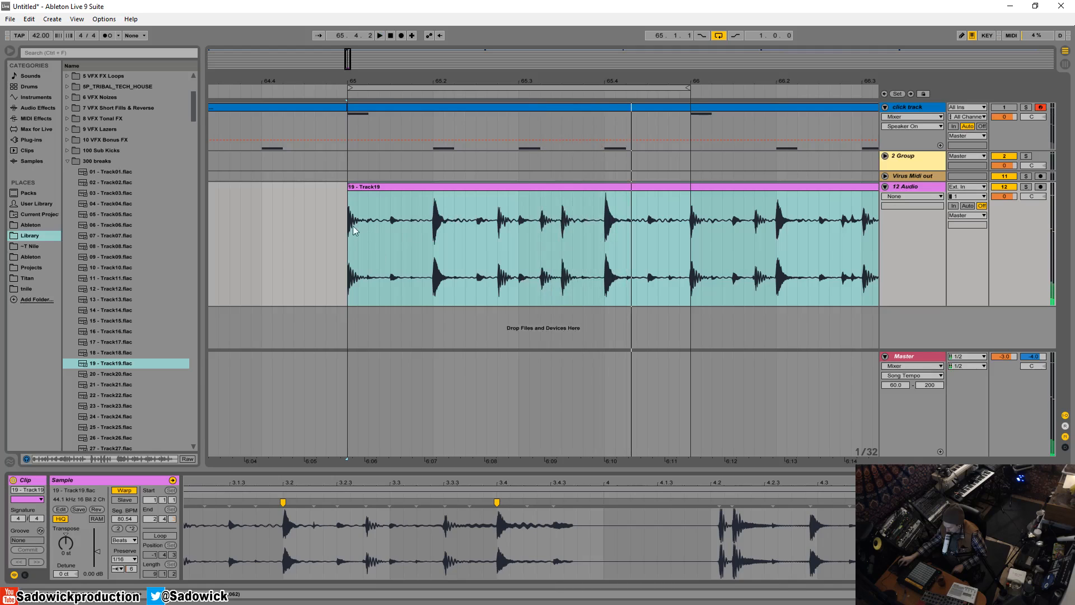
# Step: Set the clip's Beats preserve resolution to 1/4 and play the loop while raising the transient envelope
pyautogui.click(126, 558)
pyautogui.click(135, 552)
pyautogui.press('space')
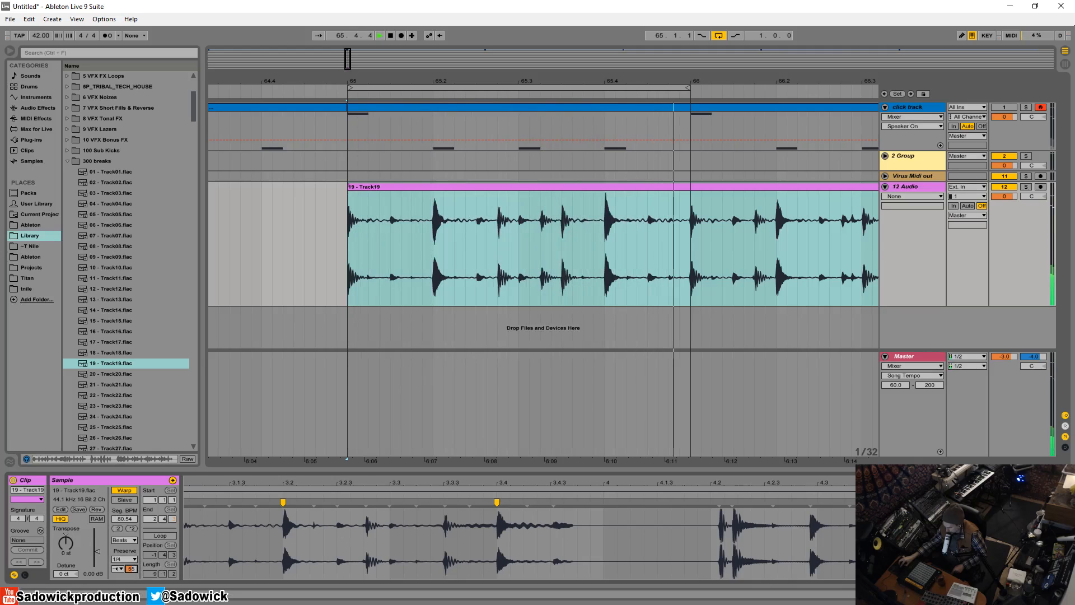
pyautogui.press('space')
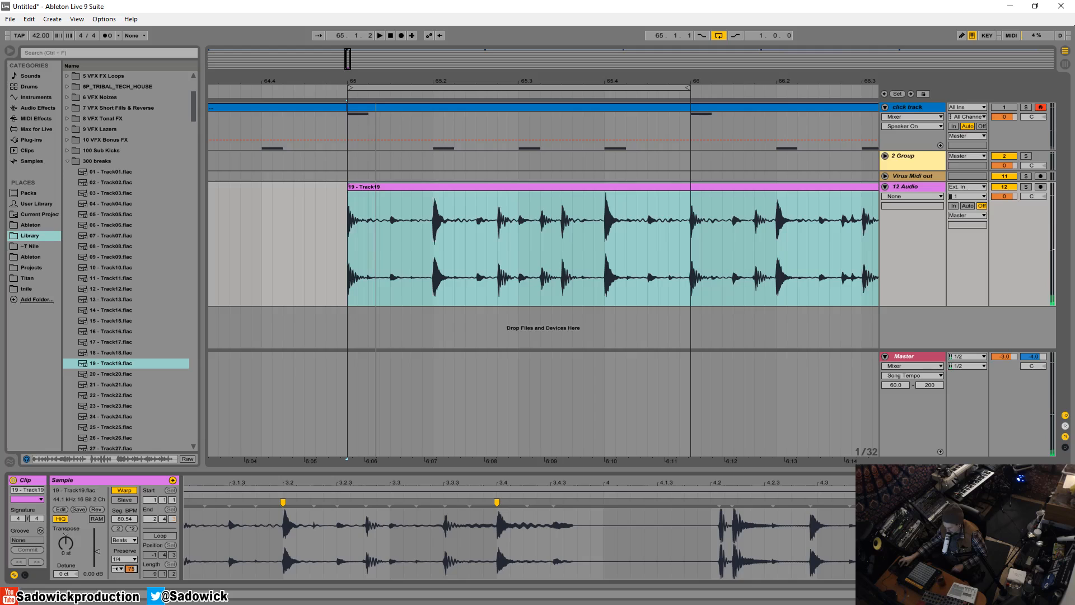
# Step: Set the clip's Beats preserve resolution to Transients and place the insert marker at bar 65
pyautogui.click(133, 562)
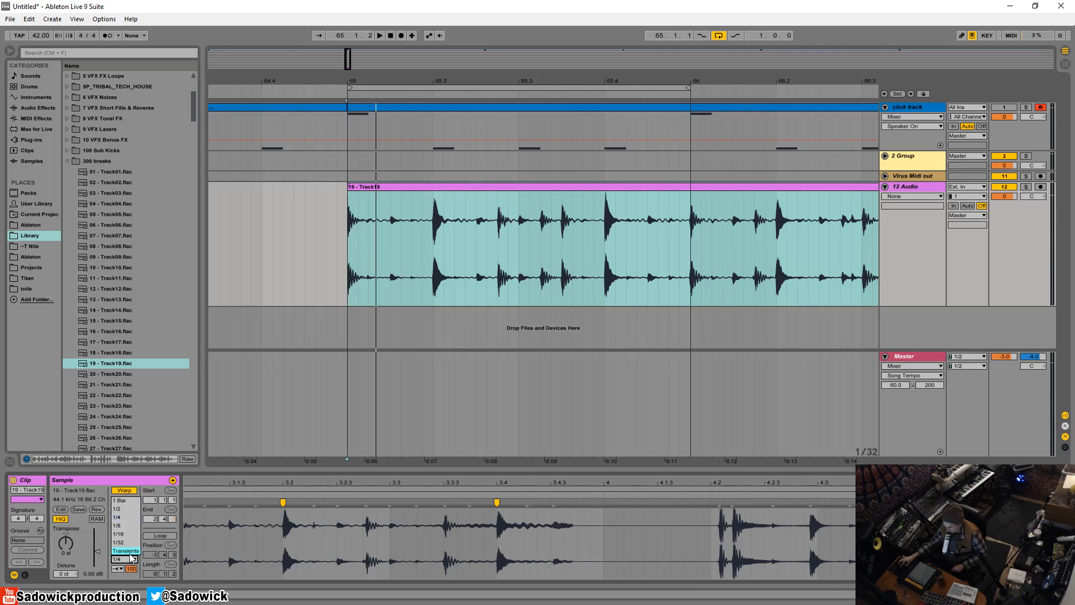
pyautogui.click(124, 517)
pyautogui.click(348, 231)
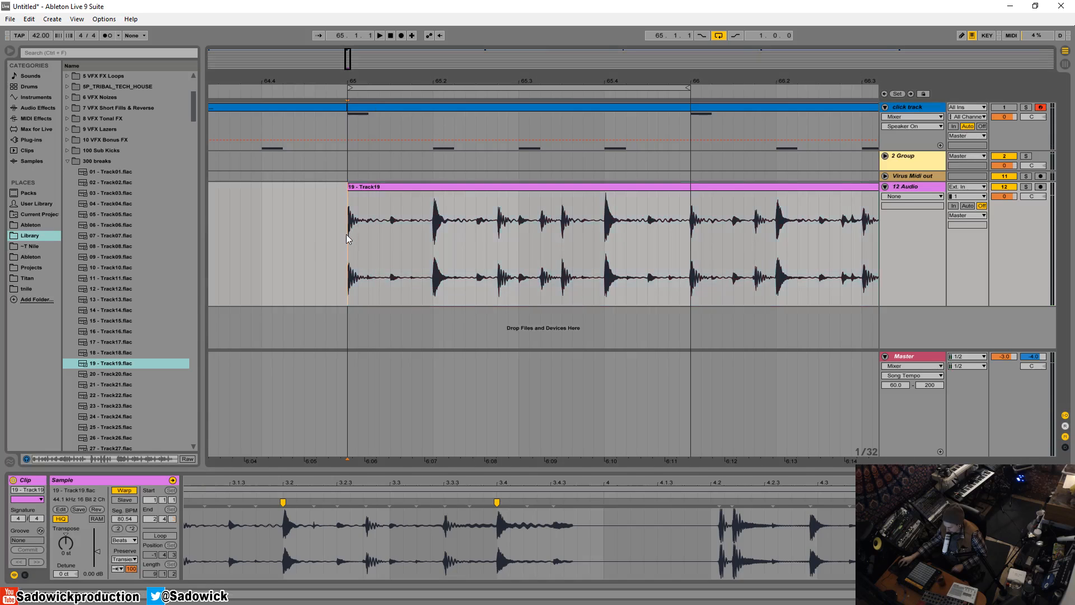
# Step: Mark the stretches between the first few hits in bar 65 to examine the spacing of the transients
pyautogui.moveTo(350, 238); pyautogui.dragTo(390, 235)
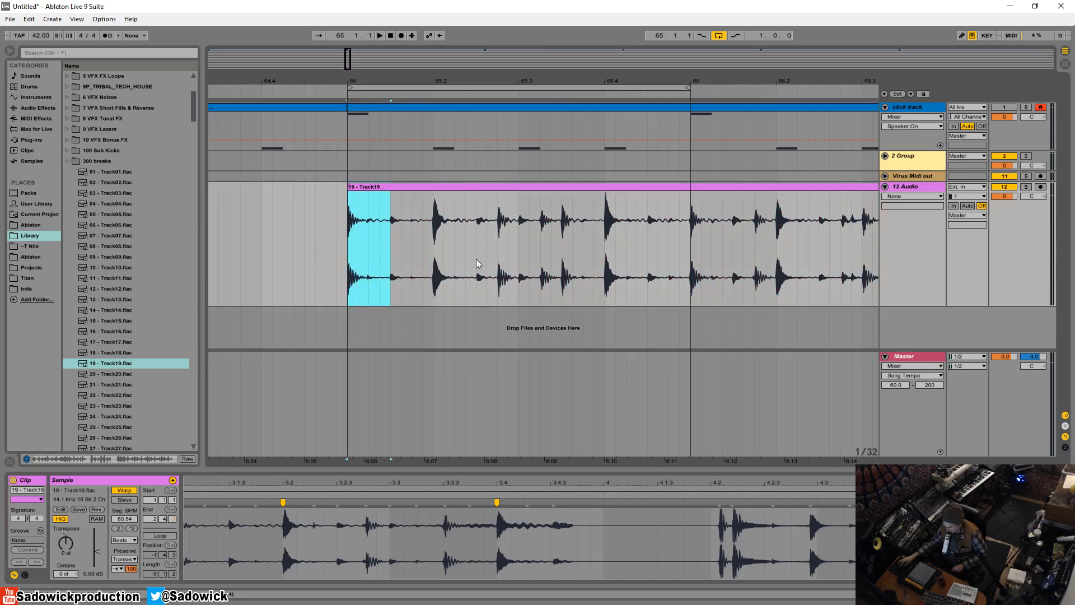
pyautogui.click(430, 240)
pyautogui.click(487, 235)
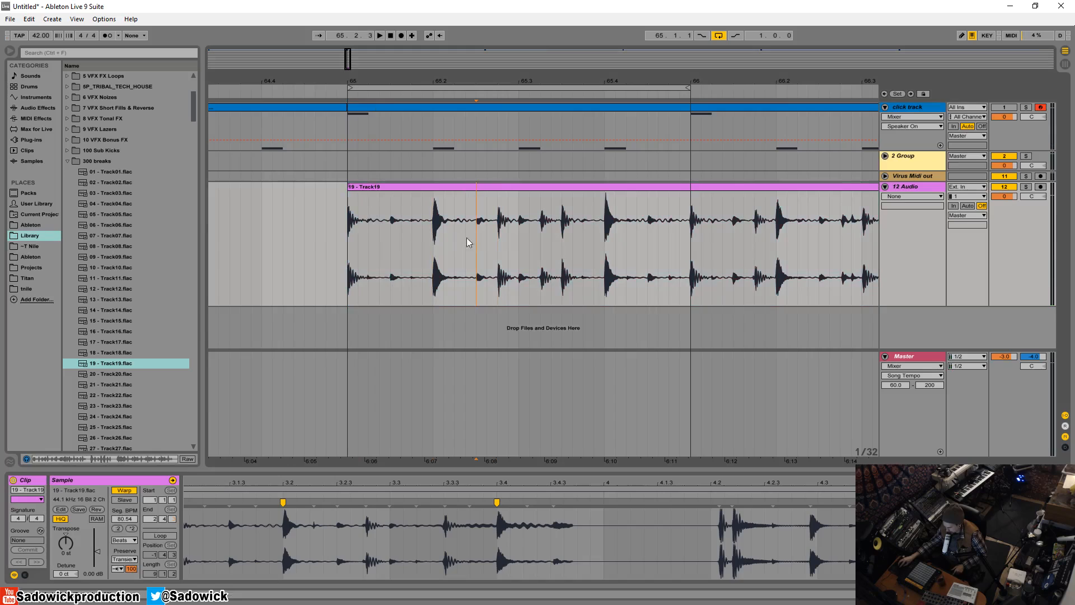
pyautogui.moveTo(380, 234); pyautogui.dragTo(394, 226)
pyautogui.click(348, 230)
pyautogui.click(392, 232)
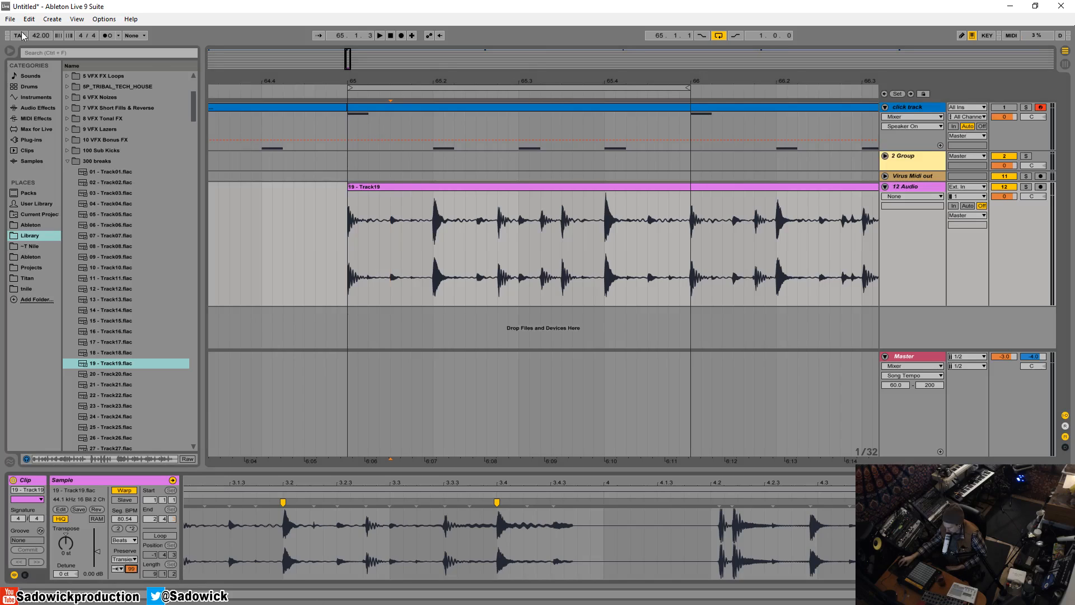
# Step: Play the break at 51 and 115 BPM to compare the warping, and set the project tempo to 86 BPM
pyautogui.press('space')
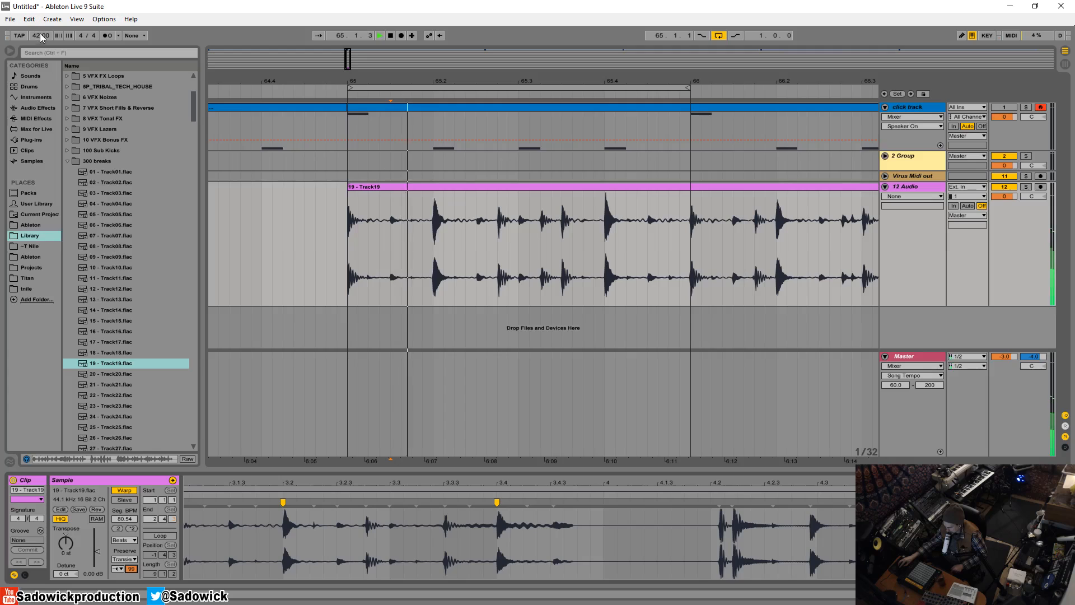
pyautogui.moveTo(41, 36); pyautogui.dragTo(41, 43)
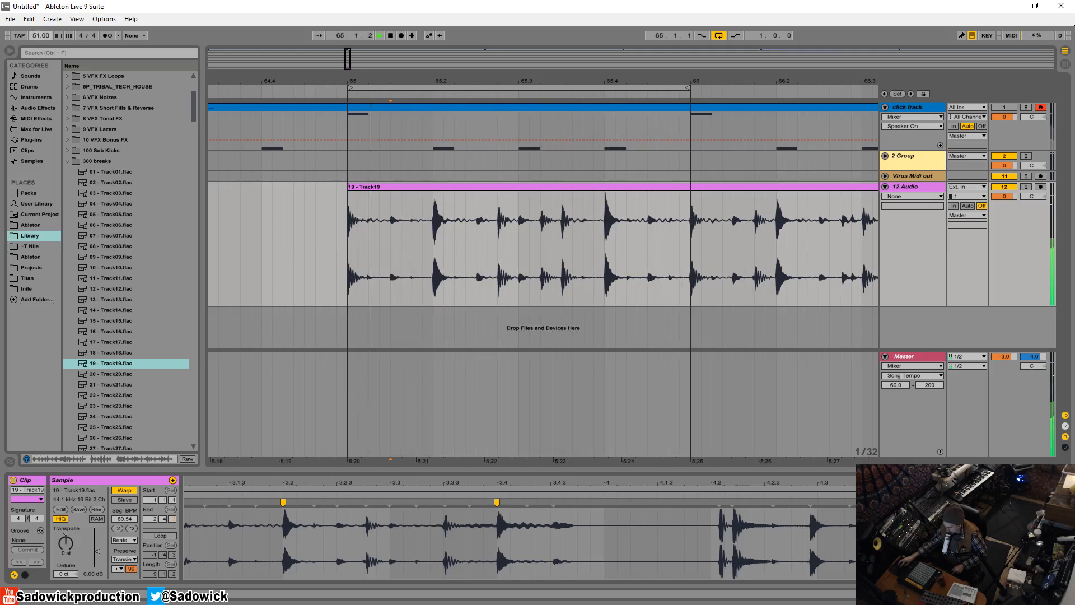
pyautogui.moveTo(41, 35)
pyautogui.mouseDown()
pyautogui.moveTo(41, 2)
pyautogui.moveTo(41, 21)
pyautogui.mouseUp()
pyautogui.press('space')
pyautogui.press('space')
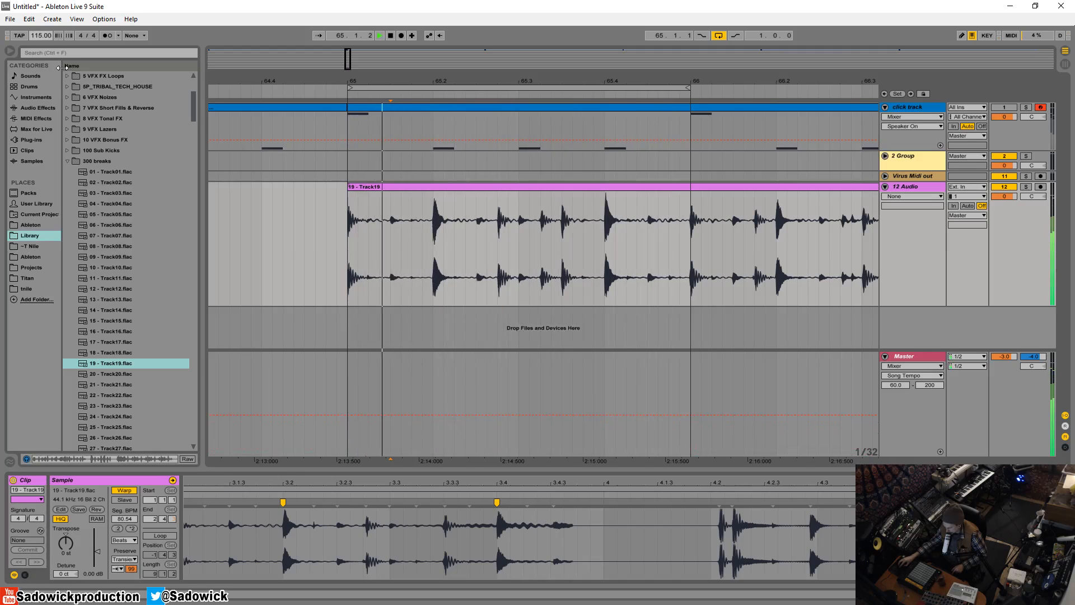
pyautogui.moveTo(40, 34); pyautogui.dragTo(41, 51)
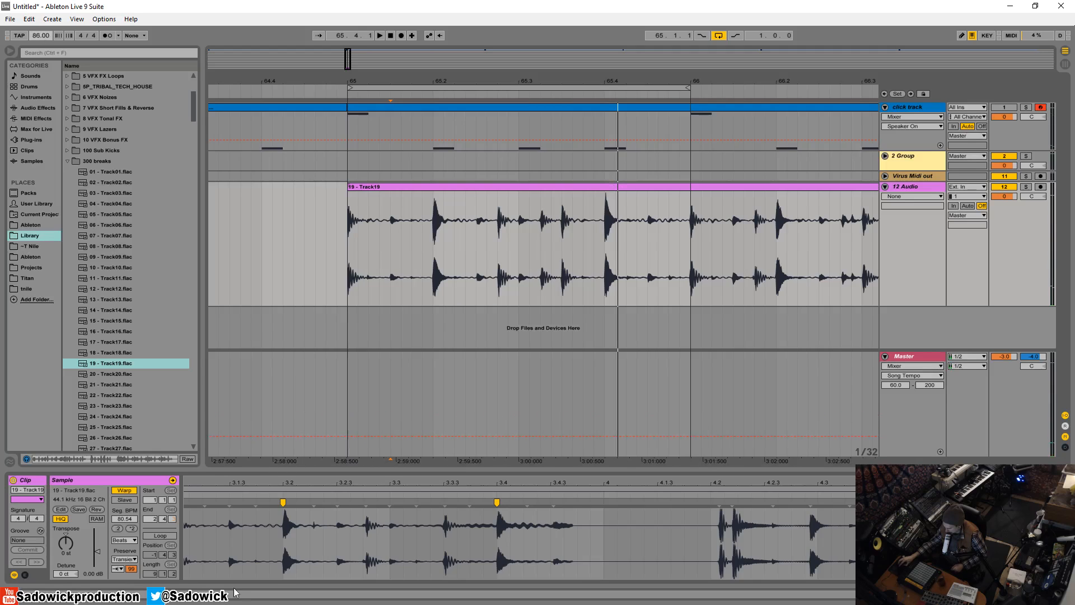
# Step: Try changing the clip's transposition while the break plays, and return it to 0 st
pyautogui.moveTo(65, 544); pyautogui.dragTo(77, 526)
pyautogui.press('space')
pyautogui.press('space')
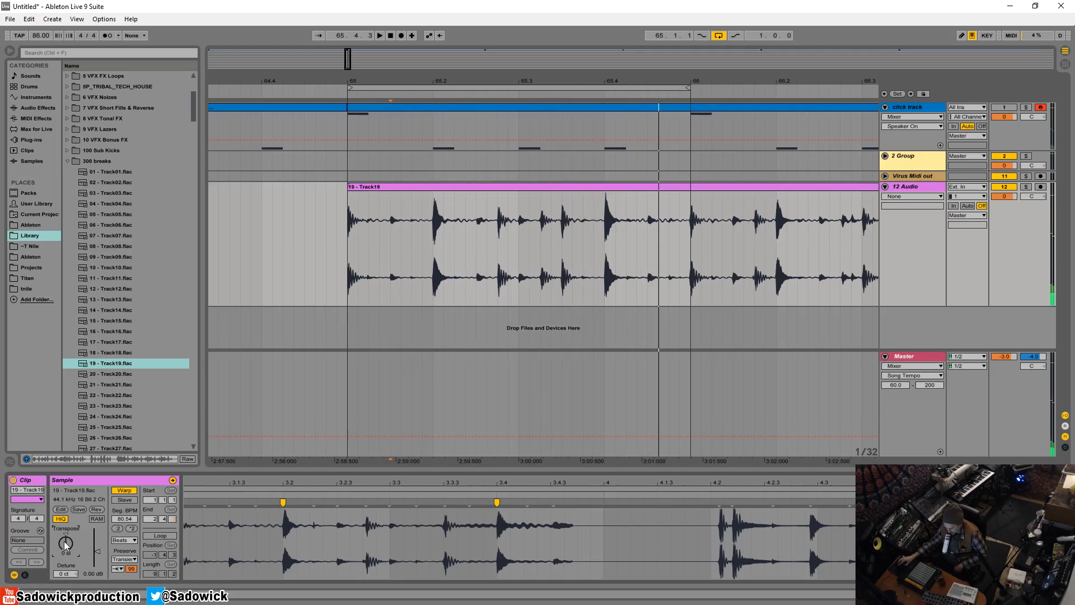
# Step: Select the whole drum break clip starting at bar 65 in the arrangement
pyautogui.click(616, 184)
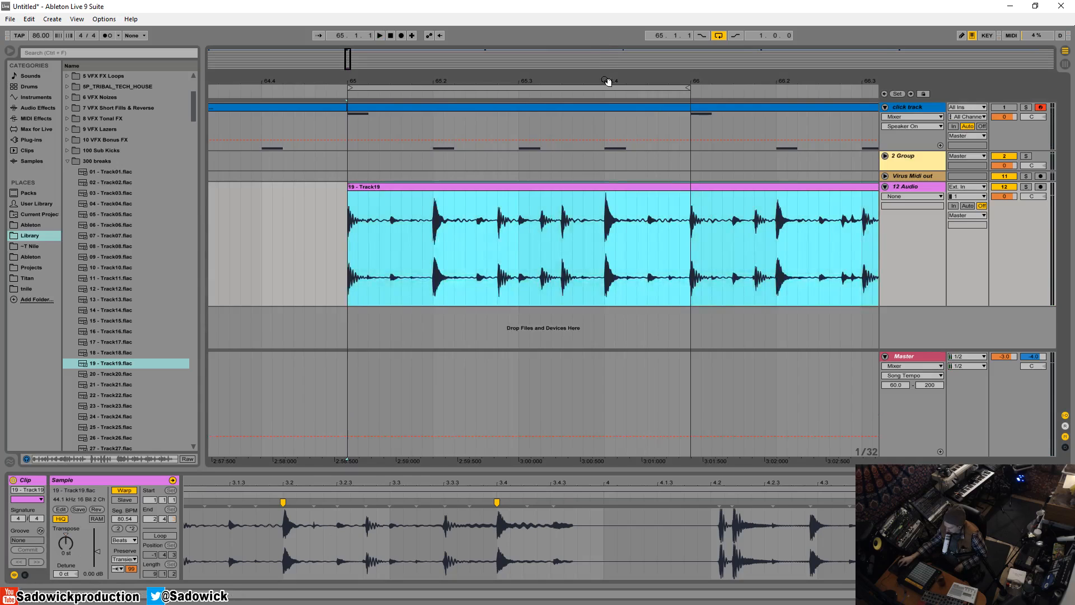
pyautogui.press('-')
pyautogui.press('-')
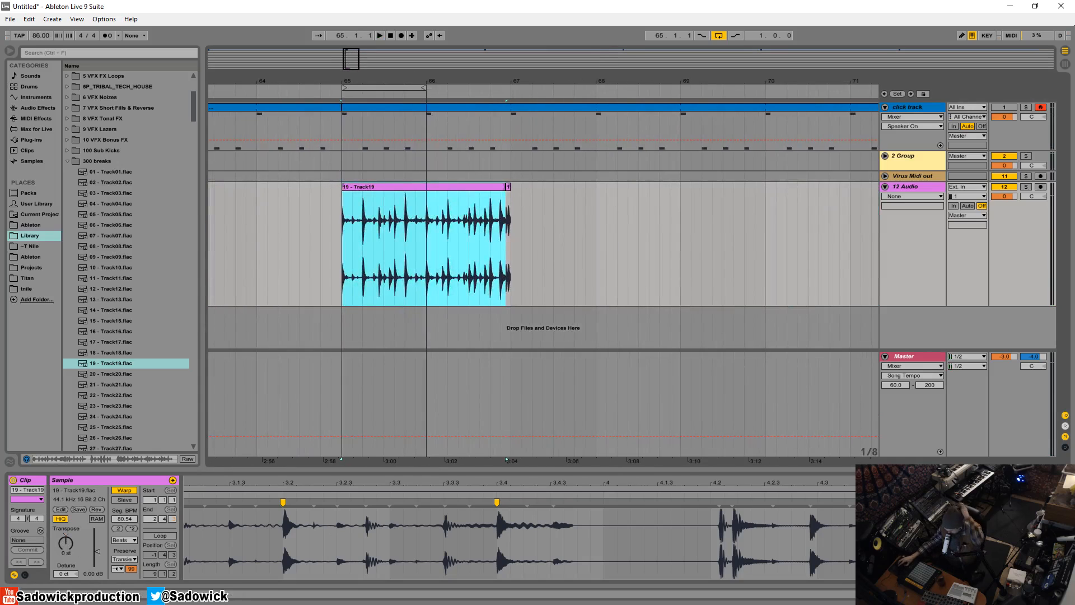